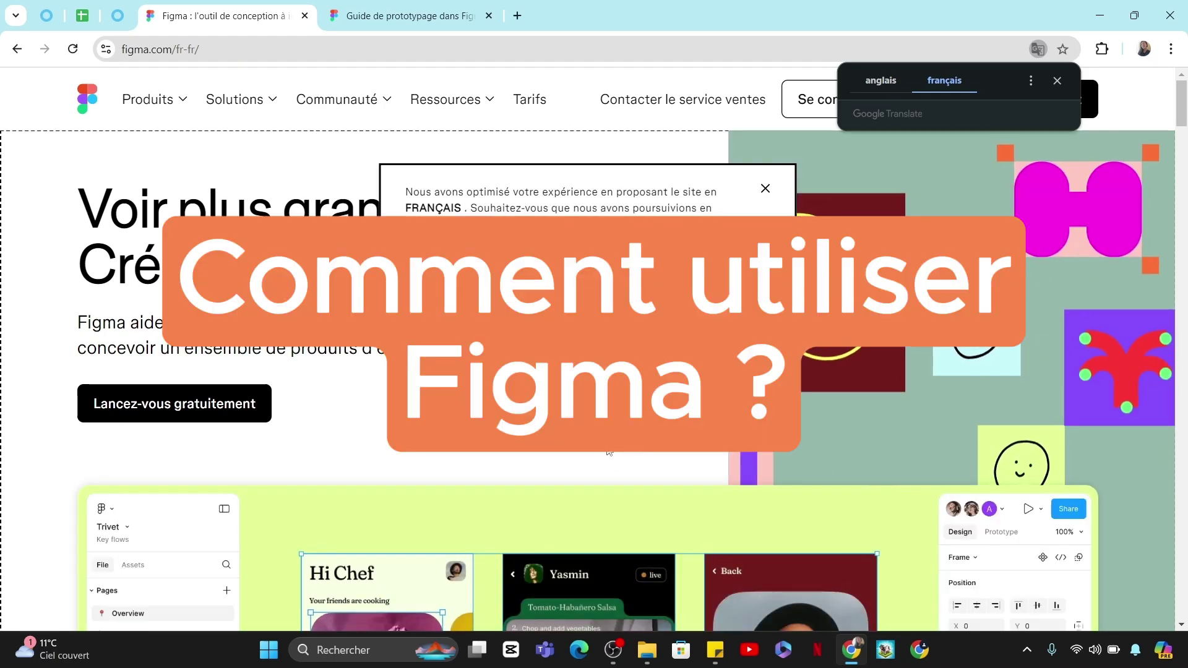
# Step: Sign in to Figma with the Google account and start a new blank design file
pyautogui.scroll(-7, 523, 479)
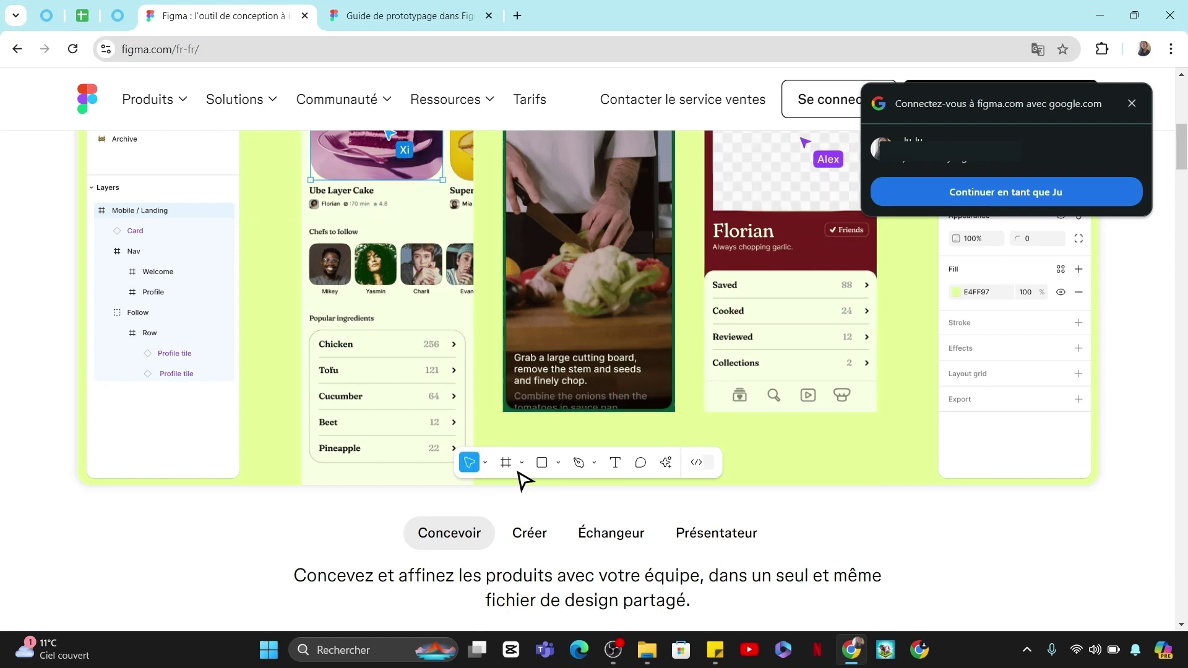
pyautogui.scroll(3, 525, 481)
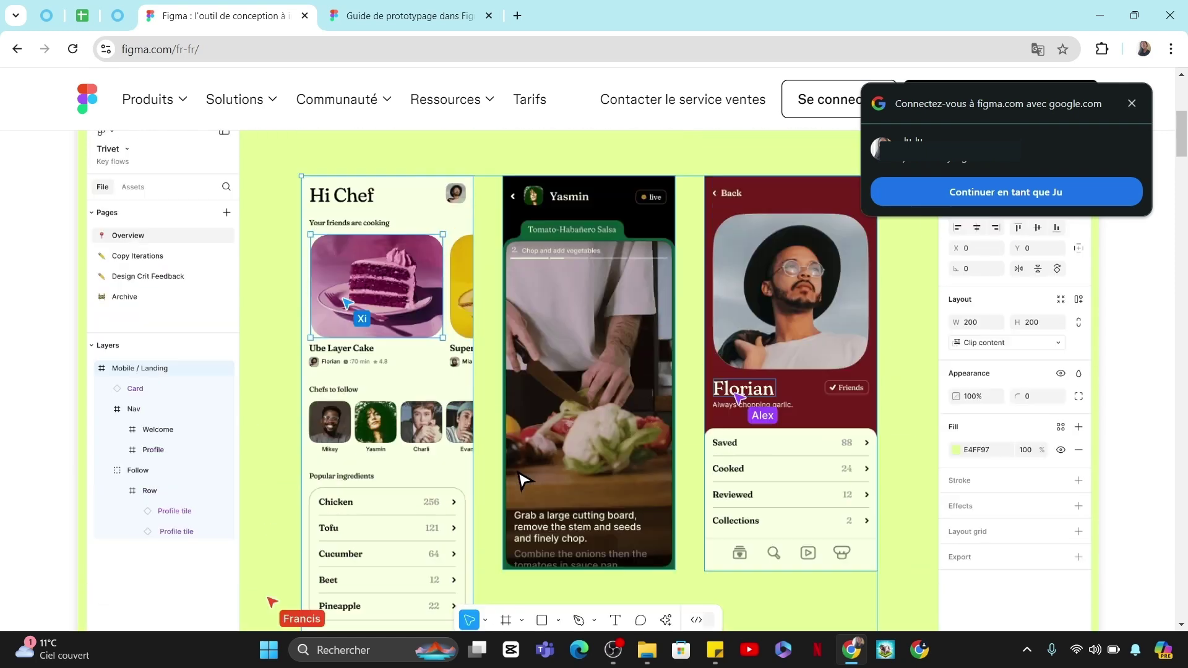
pyautogui.scroll(-5, 532, 483)
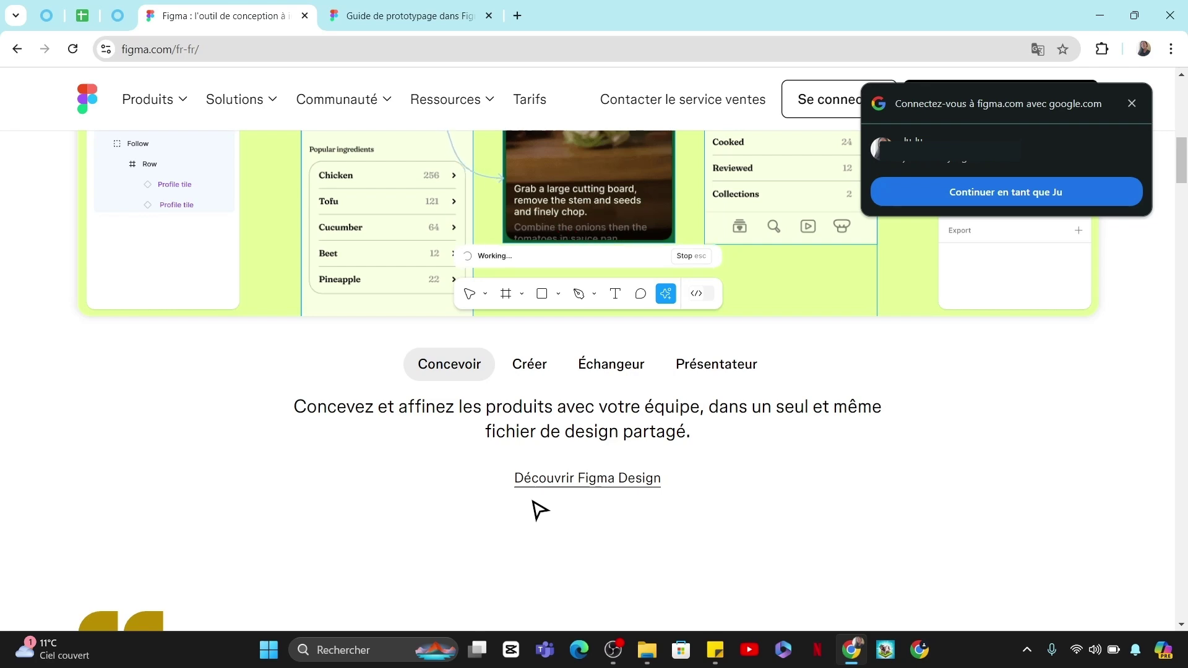
pyautogui.scroll(-5, 539, 510)
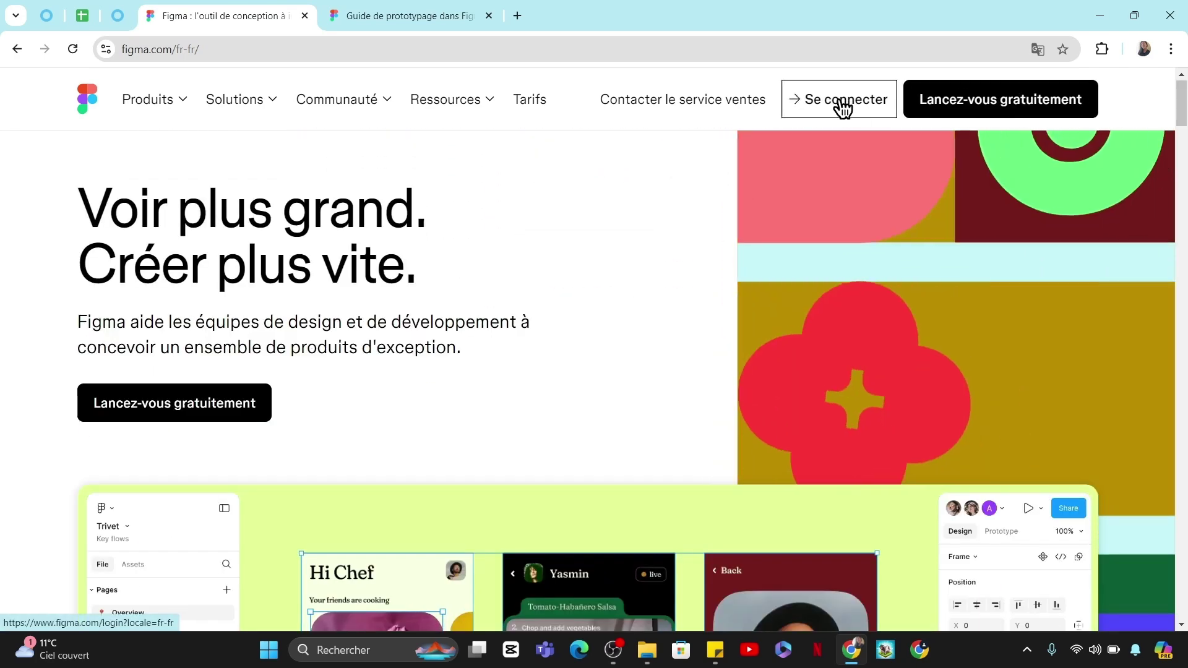
pyautogui.click(836, 100)
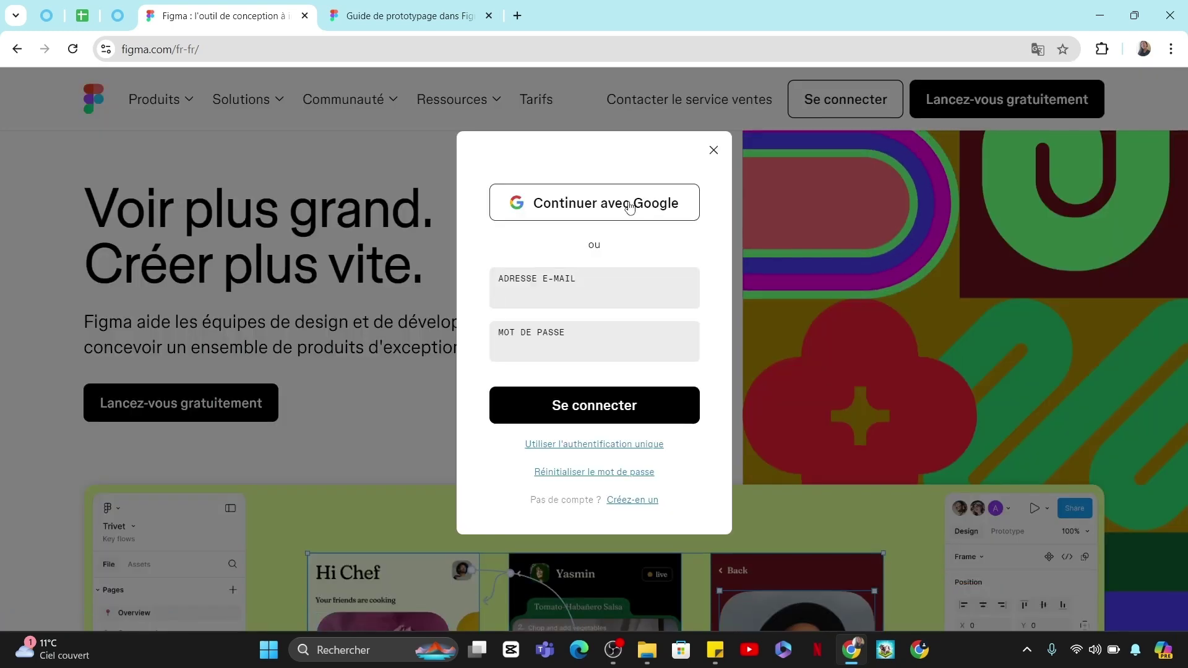
pyautogui.click(629, 206)
pyautogui.click(183, 291)
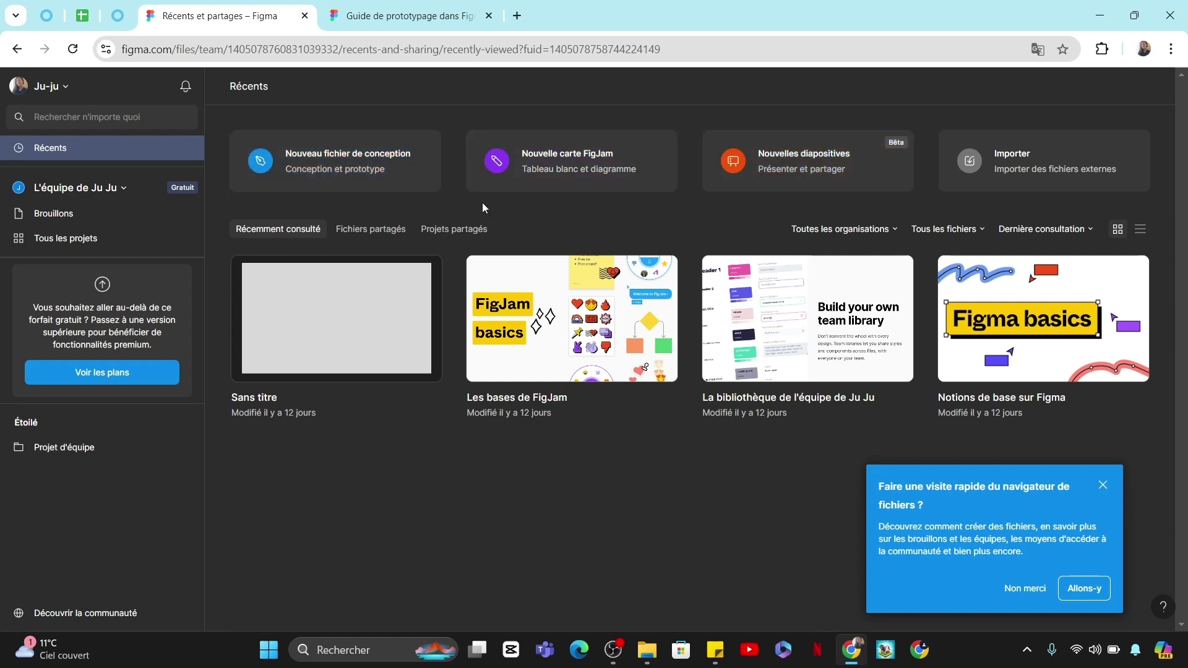
pyautogui.click(336, 170)
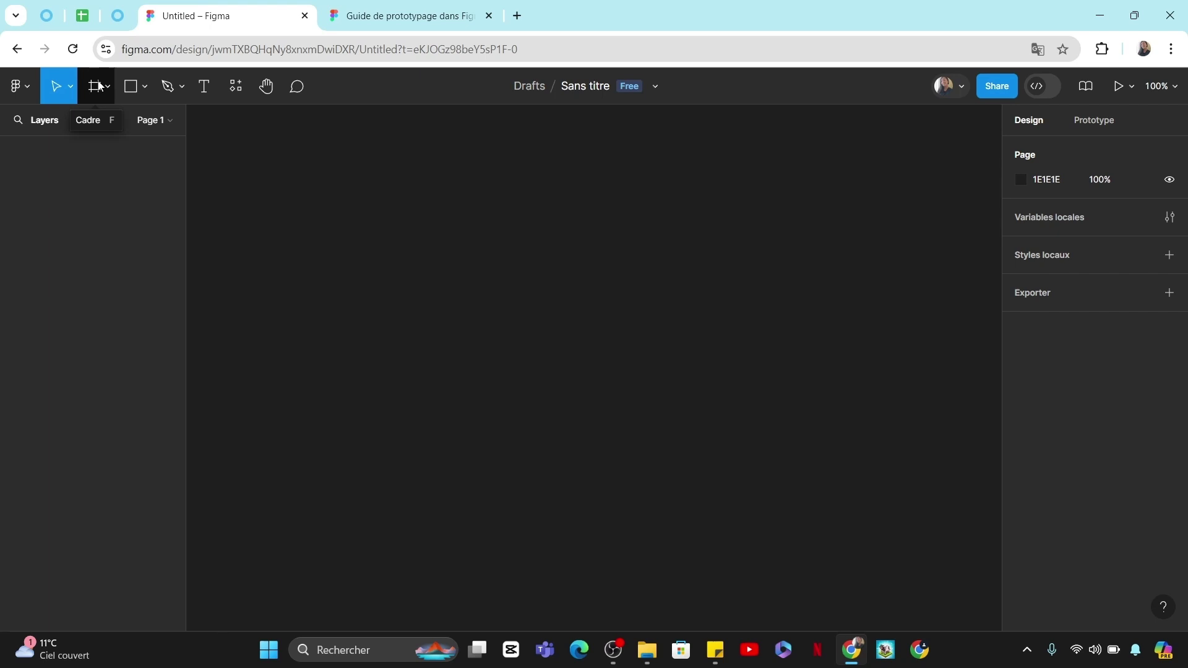
# Step: Draw Rectangle 1, drag the white frame Cadre 1 over it, and lock the layers
pyautogui.click(130, 86)
pyautogui.moveTo(264, 152); pyautogui.dragTo(953, 549)
pyautogui.click(96, 92)
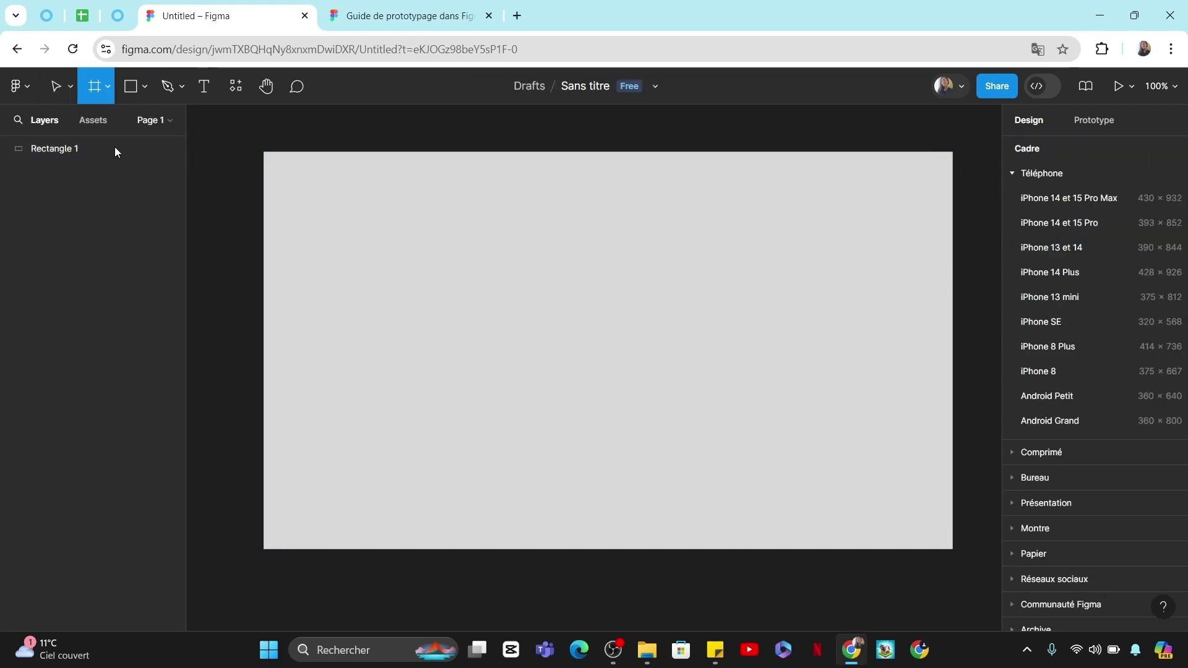
pyautogui.moveTo(264, 549); pyautogui.dragTo(886, 220)
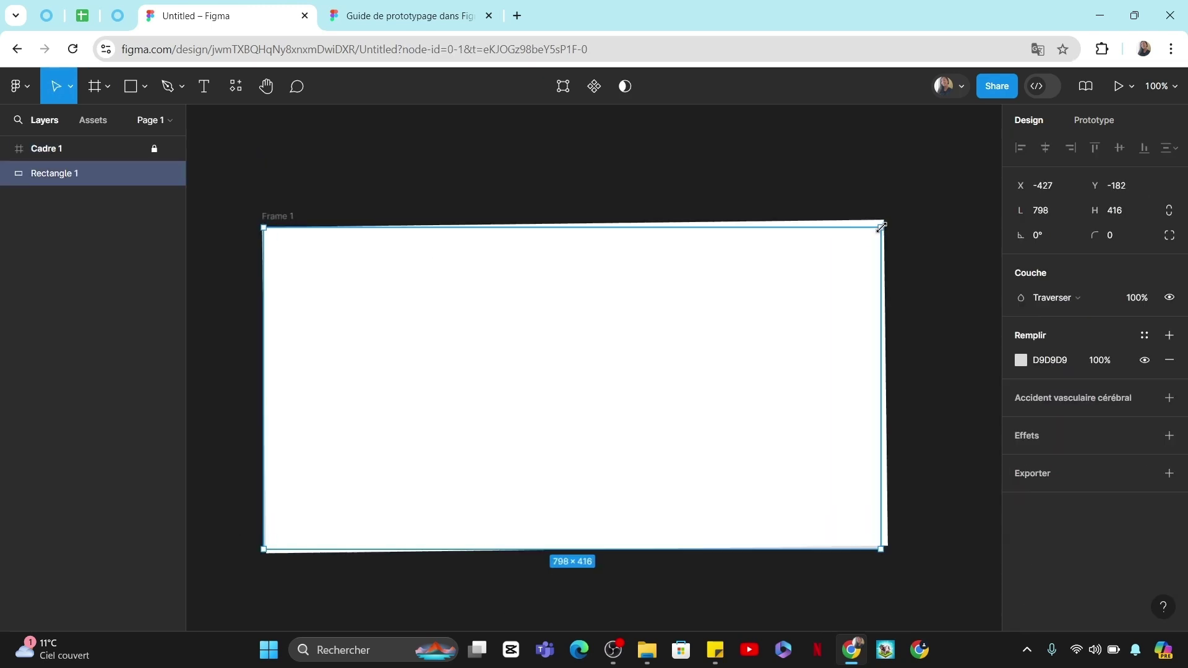
pyautogui.click(154, 173)
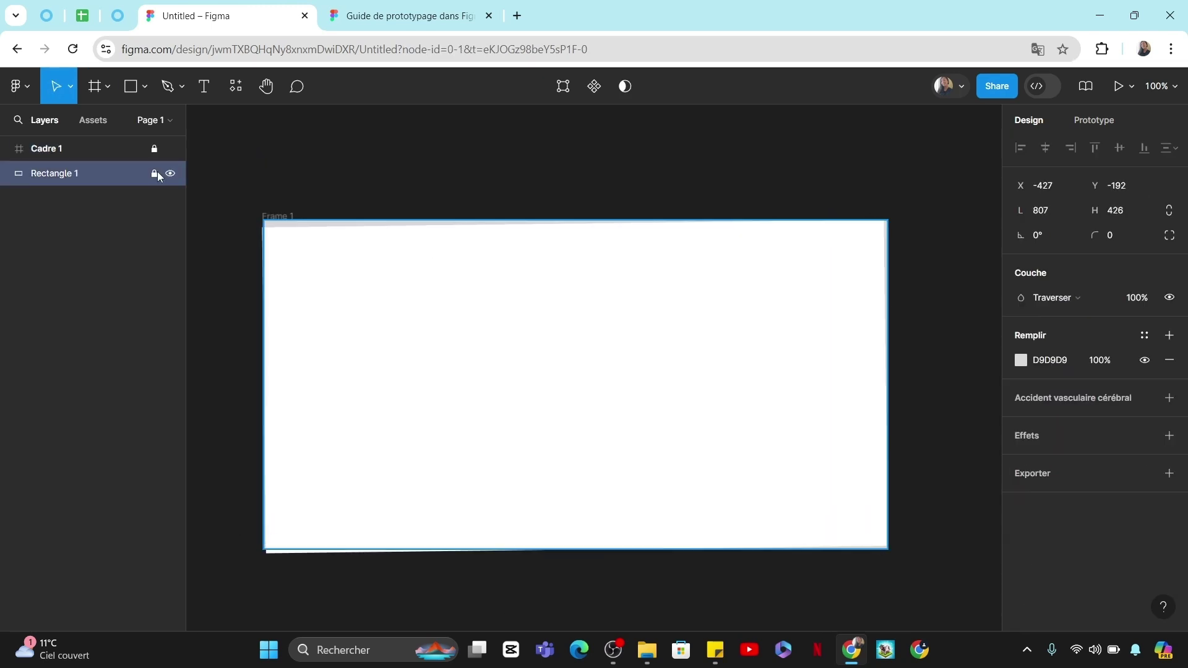
pyautogui.click(451, 332)
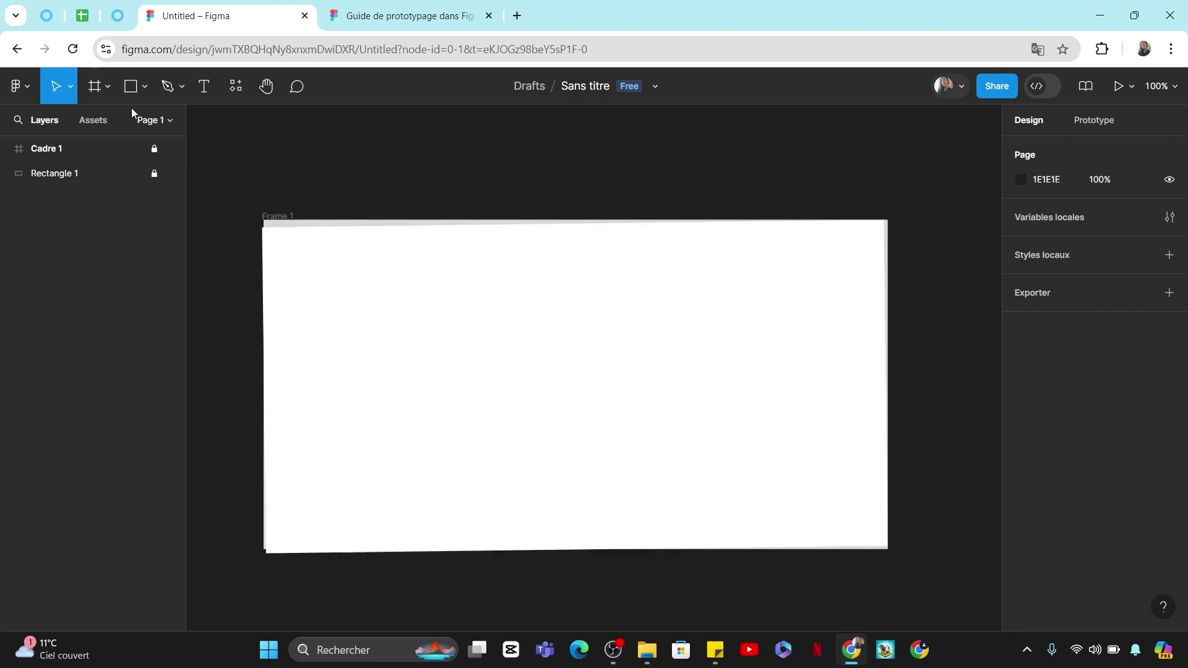
# Step: Draw an ellipse near the frame's top-left and give it a deep purple fill
pyautogui.click(144, 86)
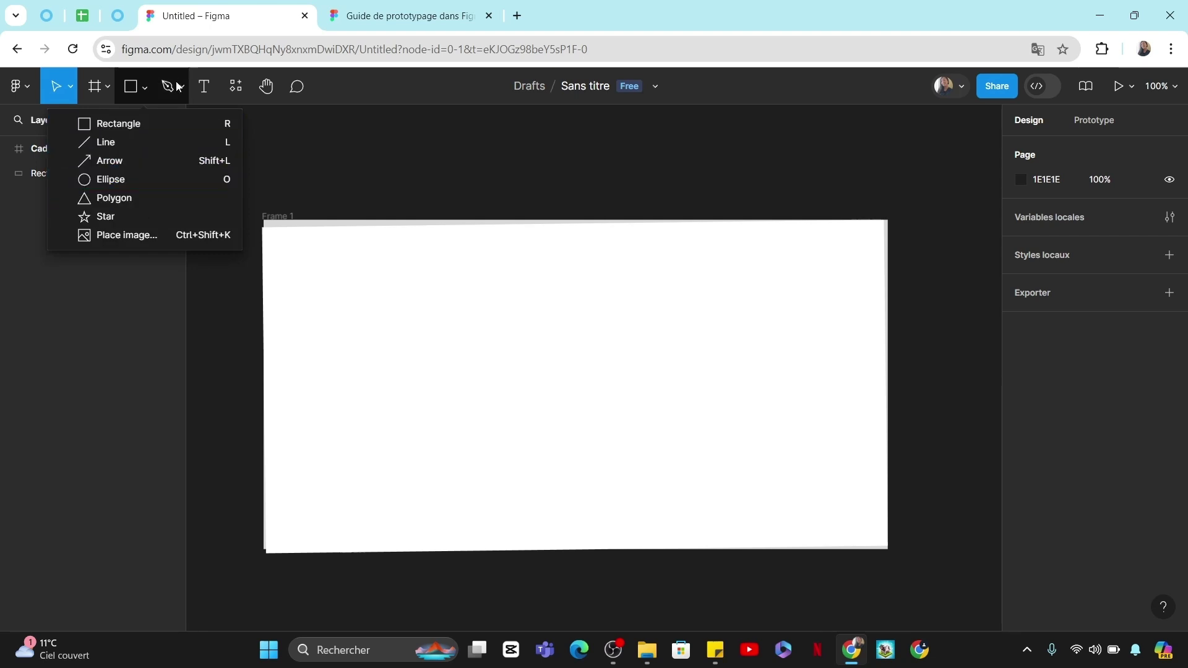
pyautogui.click(158, 180)
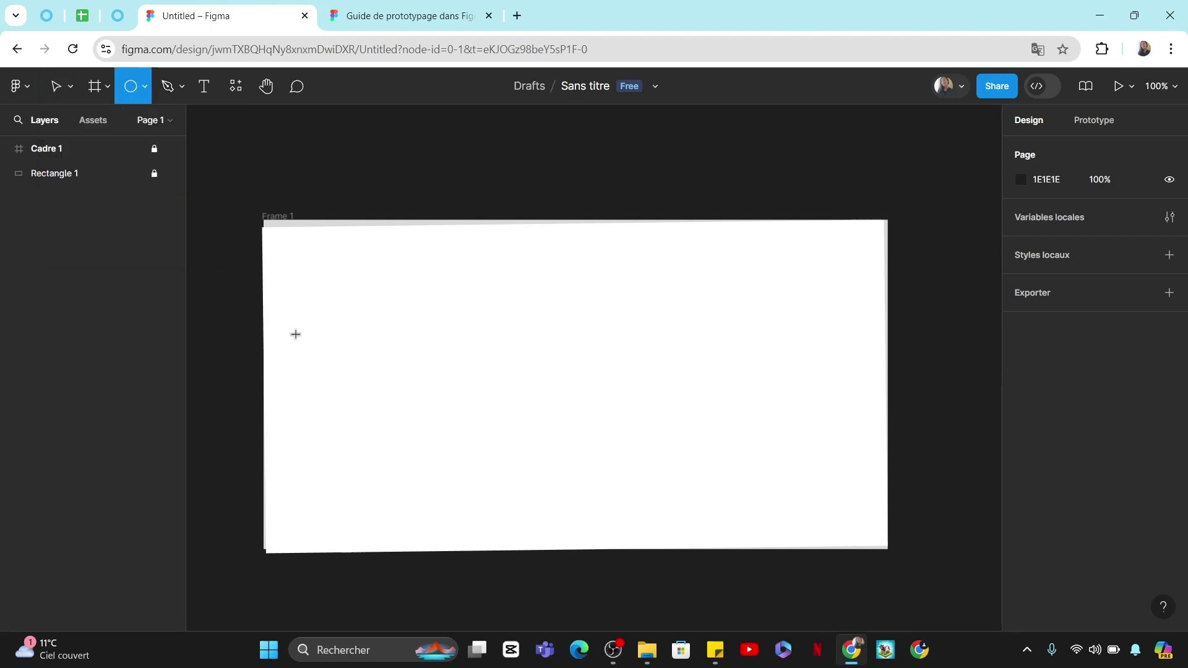
pyautogui.moveTo(295, 334)
pyautogui.mouseDown()
pyautogui.moveTo(374, 260)
pyautogui.moveTo(402, 256)
pyautogui.mouseUp()
pyautogui.click(1021, 360)
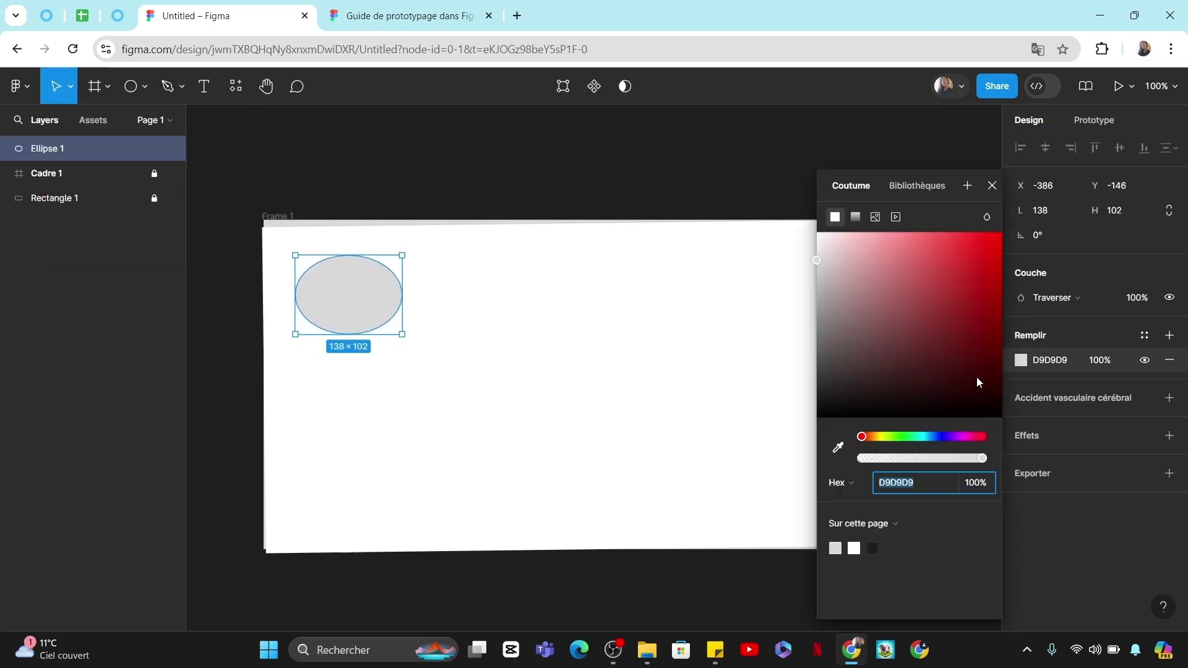
pyautogui.click(980, 383)
pyautogui.click(634, 429)
# Step: Set the ellipse's fill opacity to 50%
pyautogui.click(322, 309)
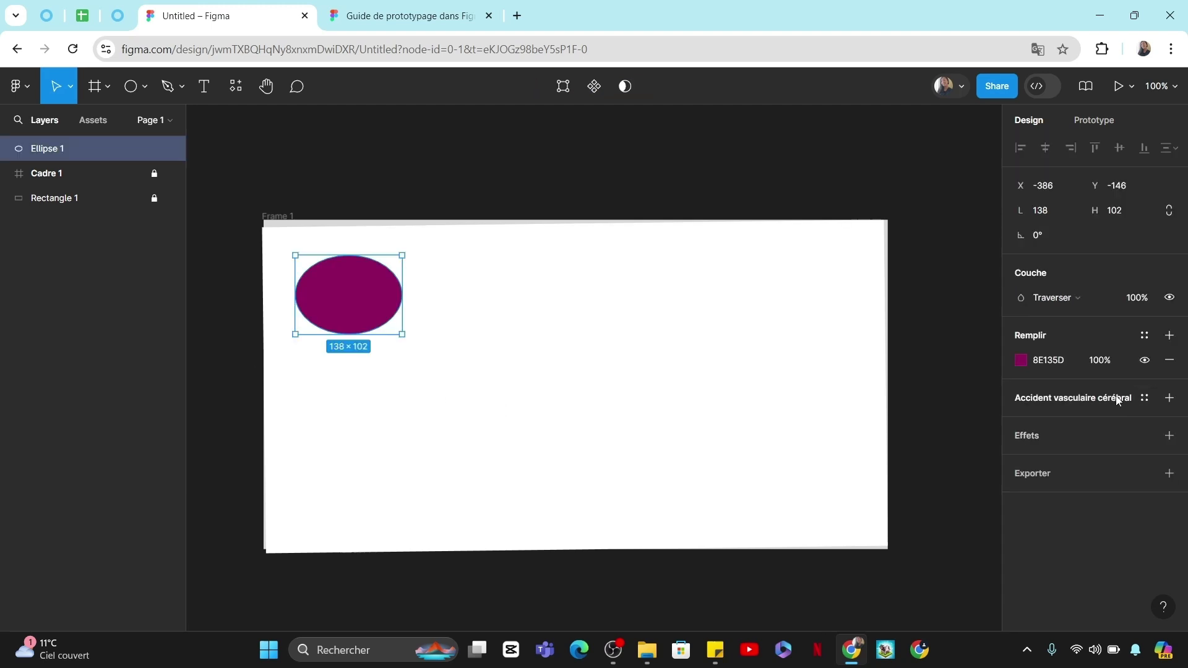
pyautogui.click(1107, 360)
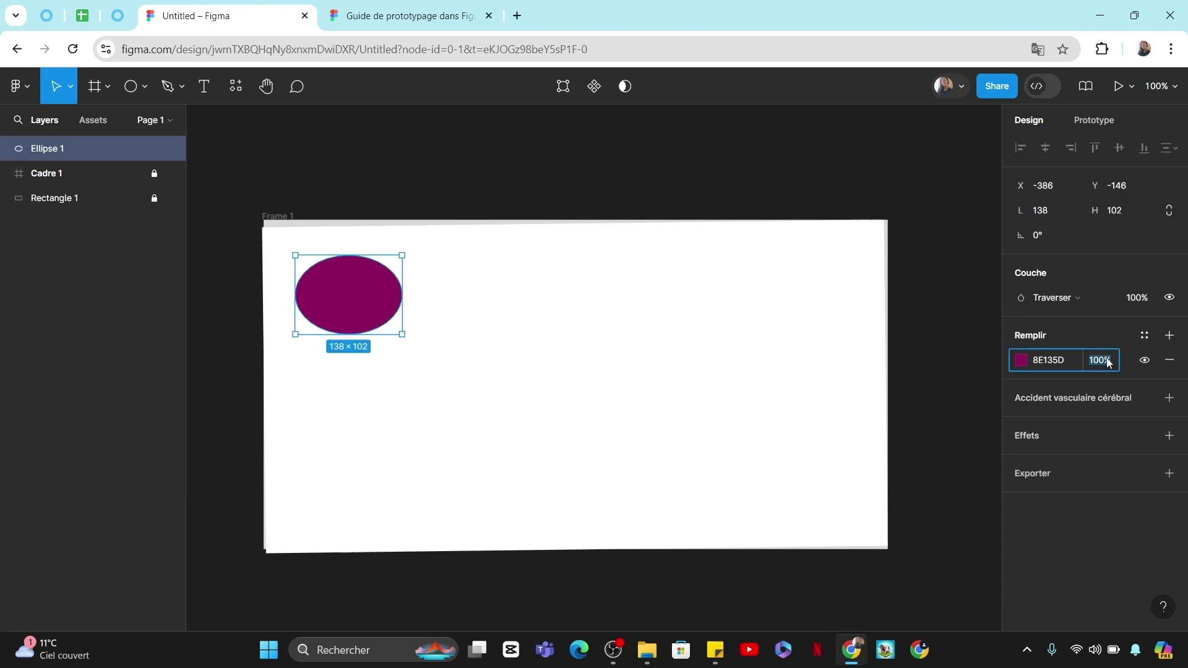
pyautogui.write('50')
pyautogui.press('Return')
pyautogui.press('Escape')
pyautogui.press('t')
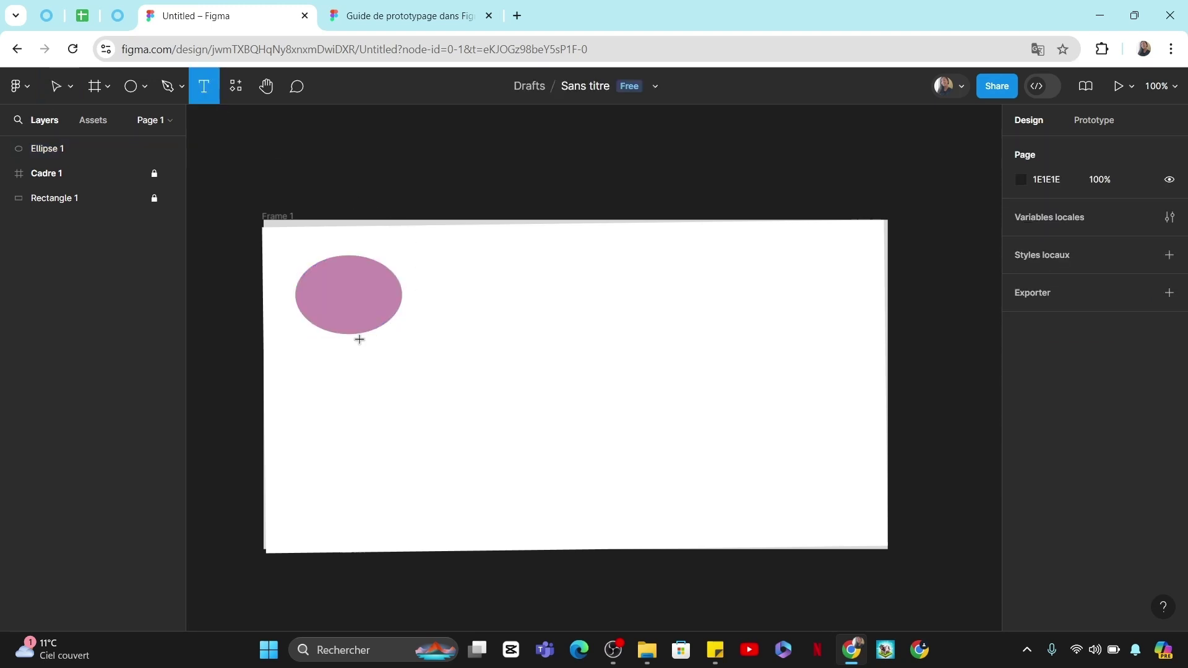
# Step: Add a 'Hello' text box beside the ellipse and colour it blue (2F46BE)
pyautogui.moveTo(359, 334); pyautogui.dragTo(659, 255)
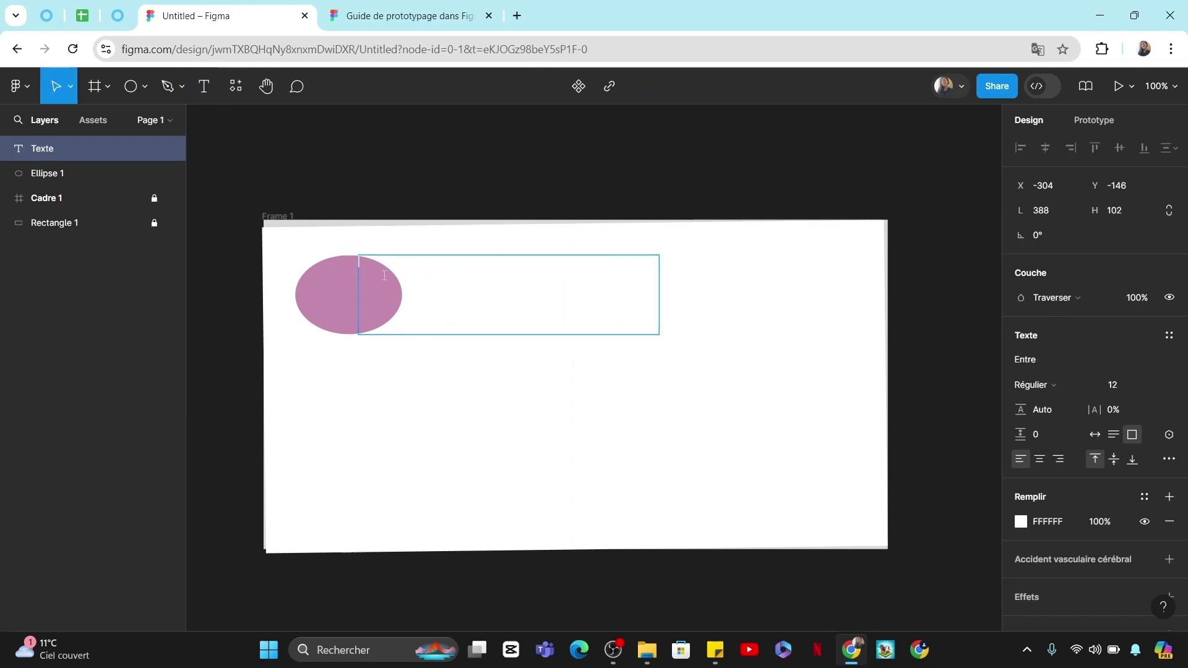
pyautogui.write('Hello')
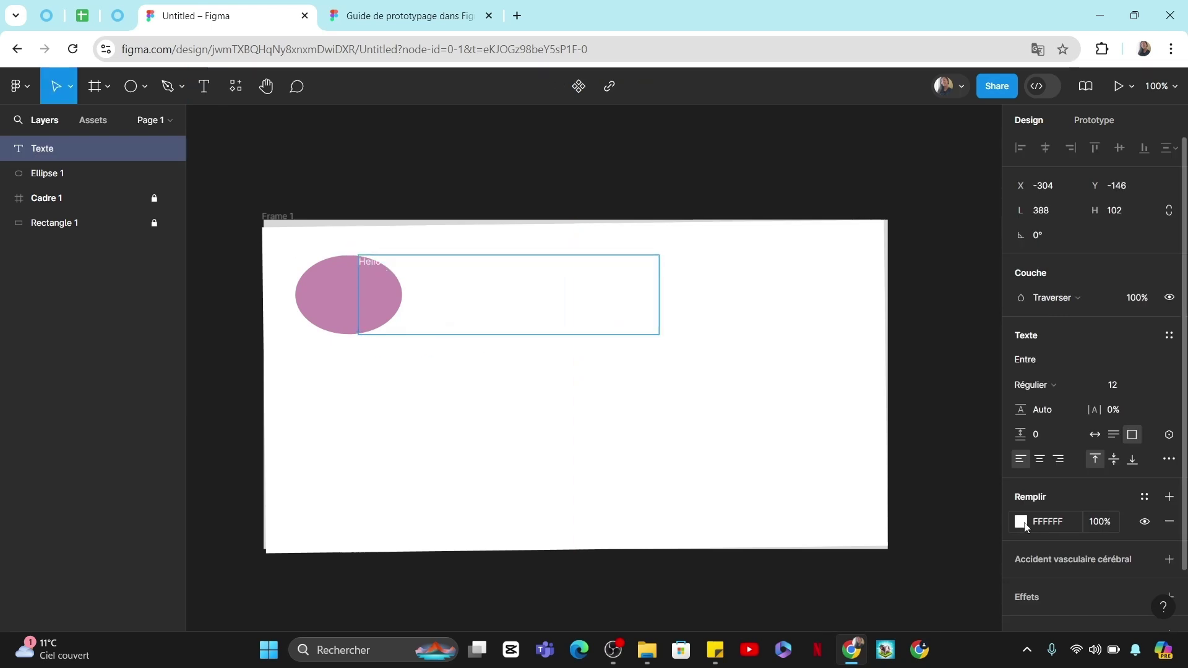
pyautogui.click(1022, 523)
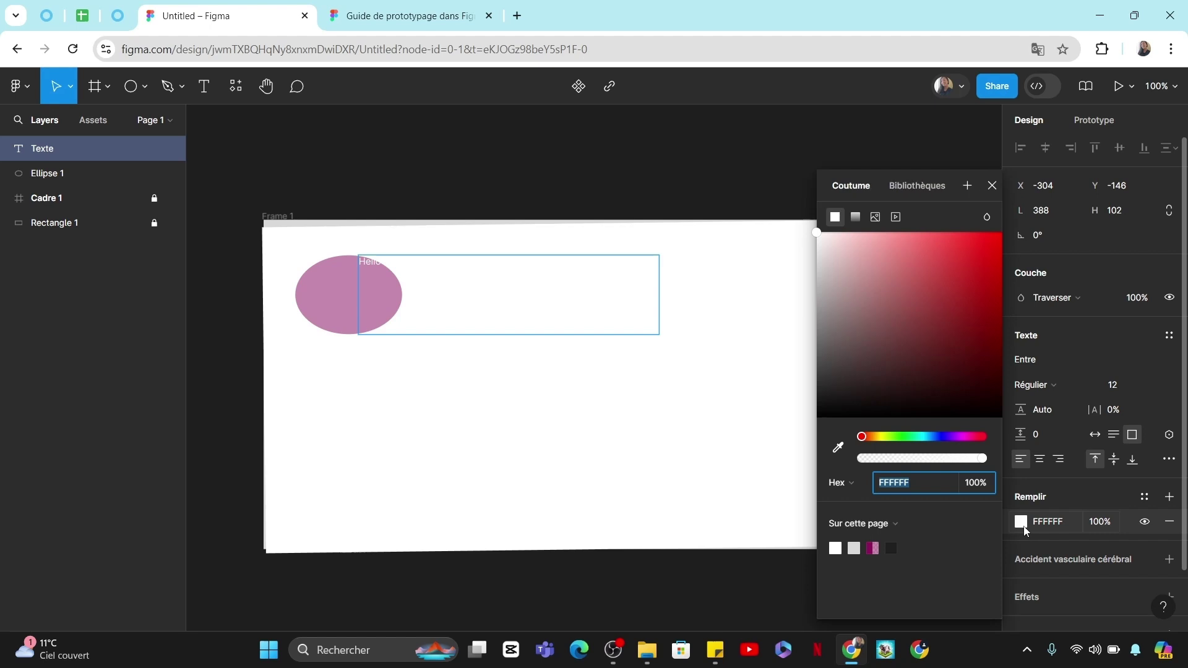
pyautogui.click(939, 436)
pyautogui.click(957, 279)
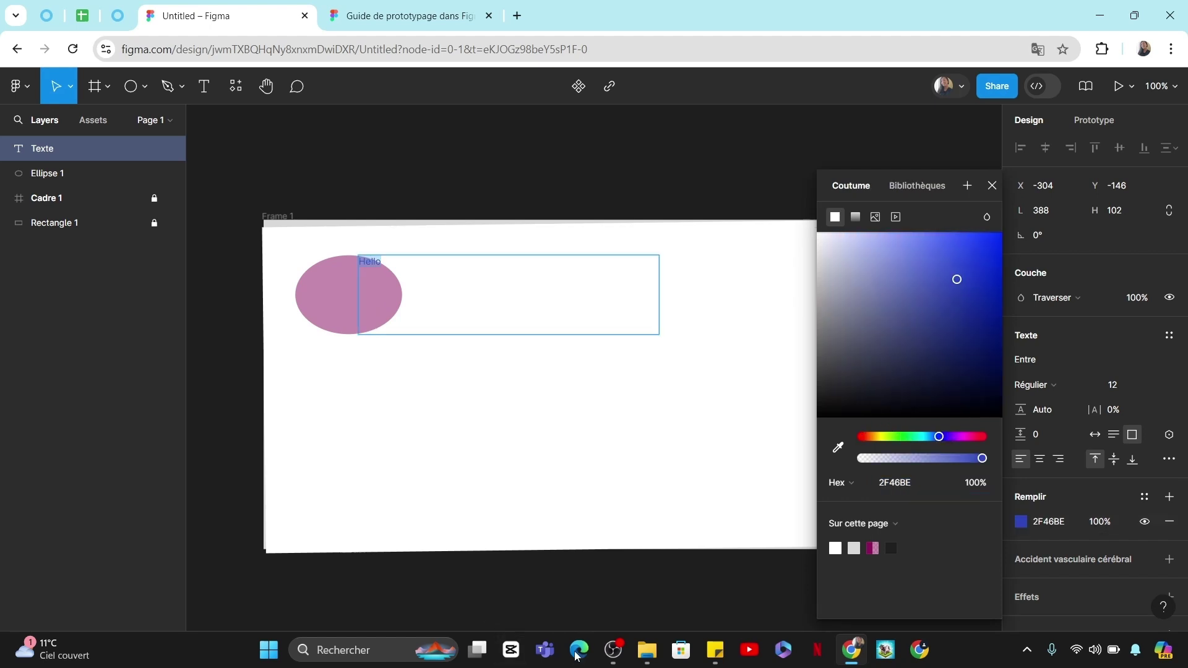
pyautogui.click(992, 186)
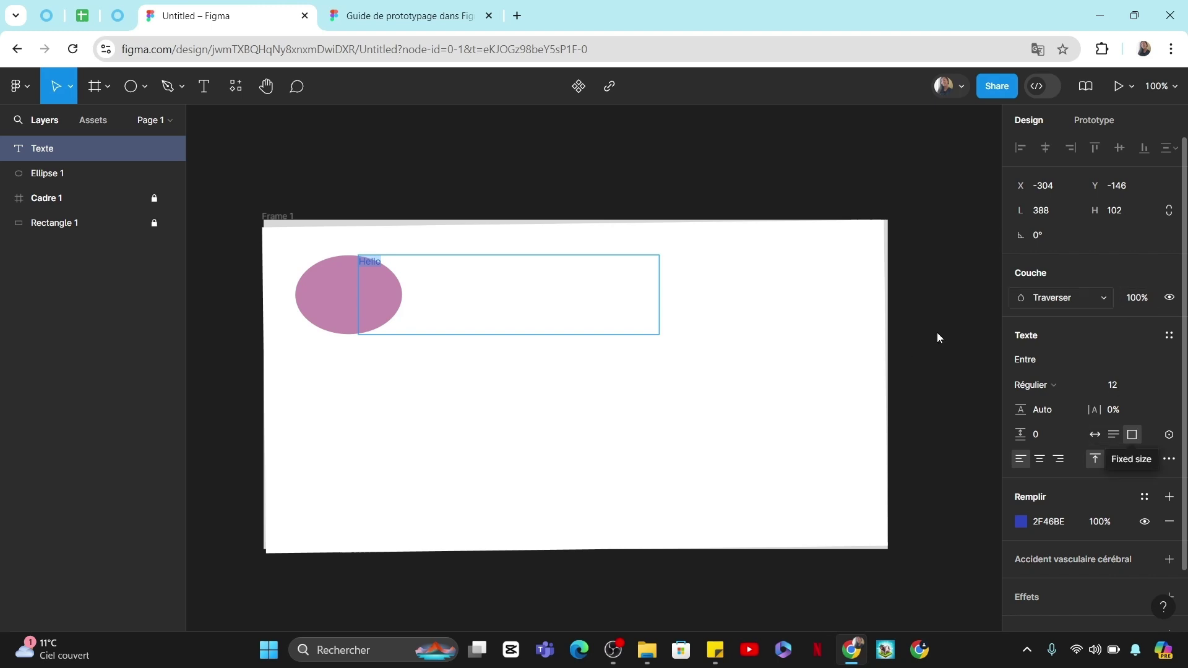
# Step: Set the Hello text's font size to 24
pyautogui.scroll(-1, 1122, 326)
pyautogui.click(1121, 324)
pyautogui.write('24')
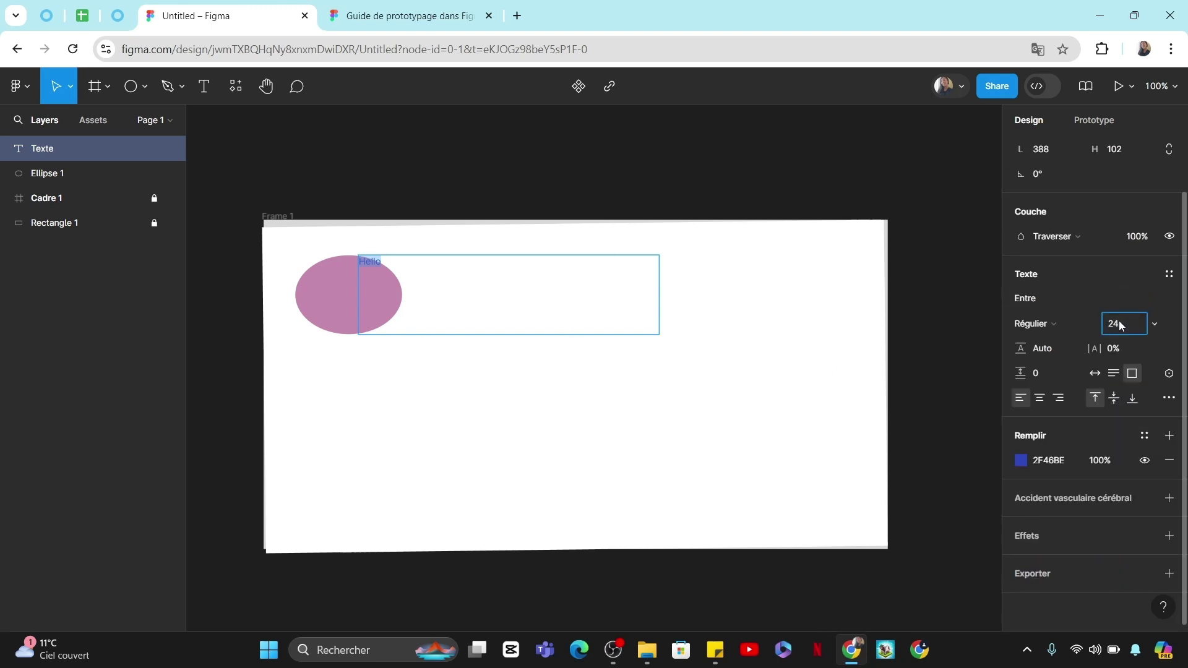
pyautogui.press('Return')
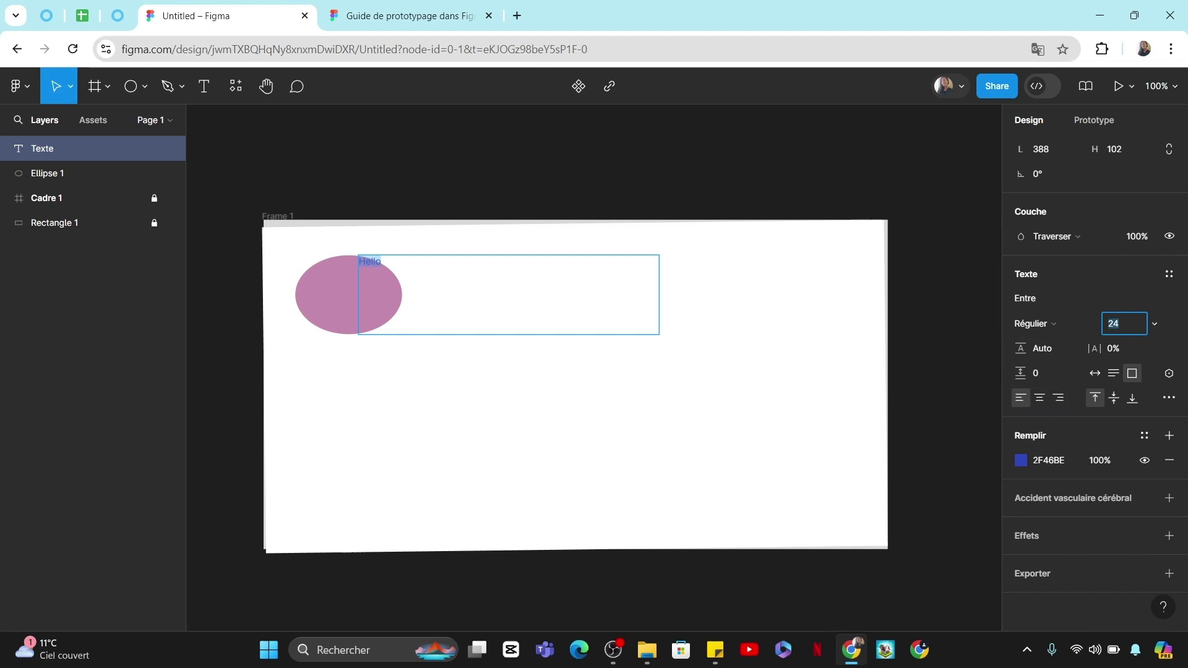
pyautogui.click(547, 651)
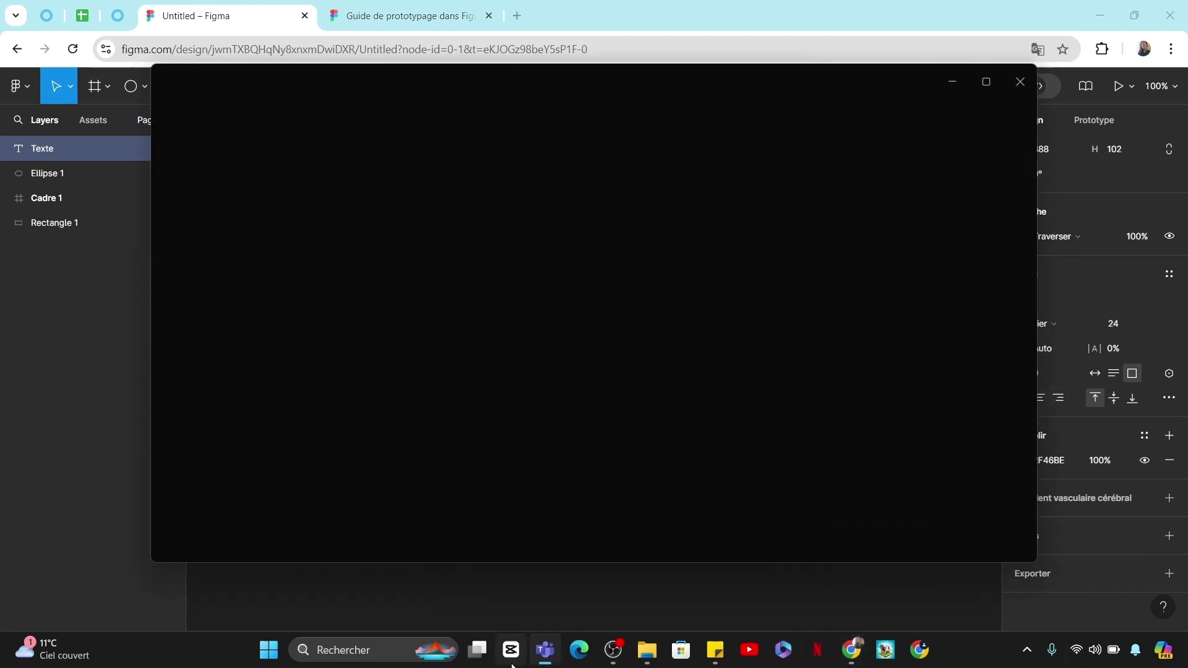
pyautogui.click(624, 298)
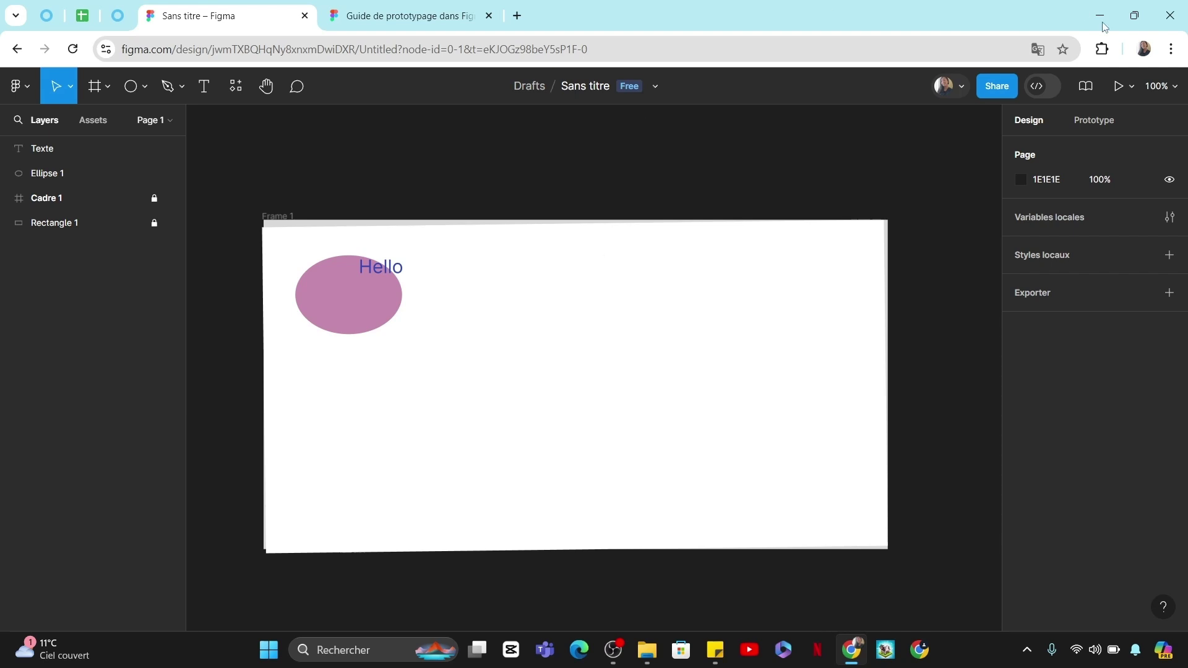
pyautogui.click(997, 87)
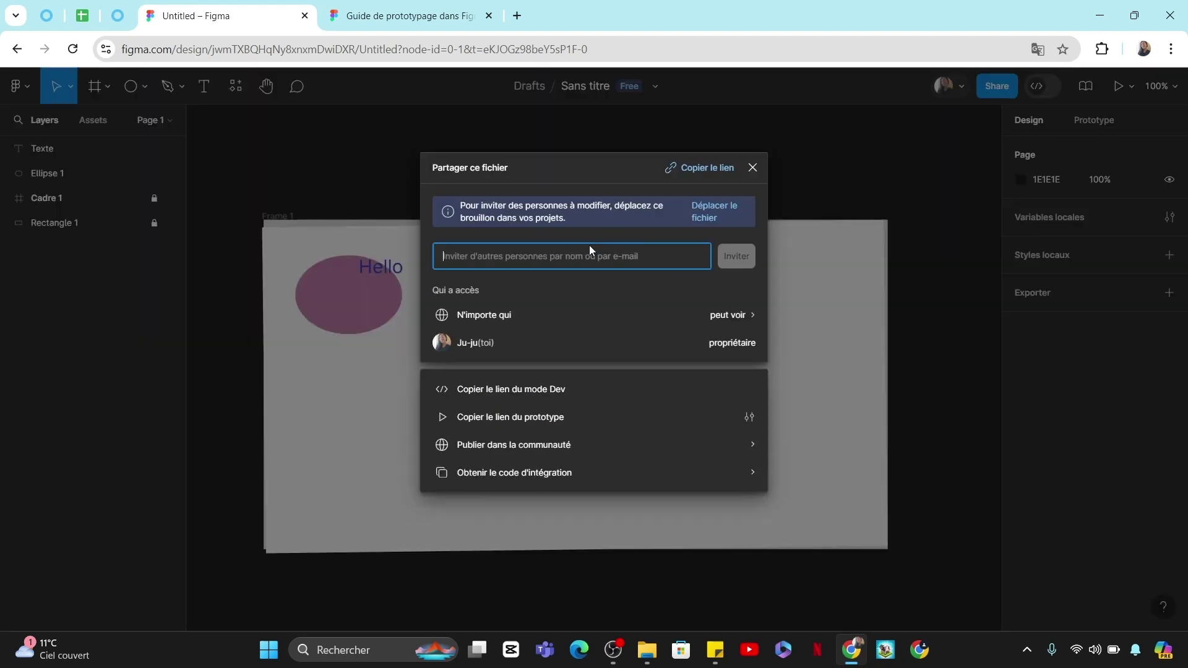
pyautogui.click(581, 316)
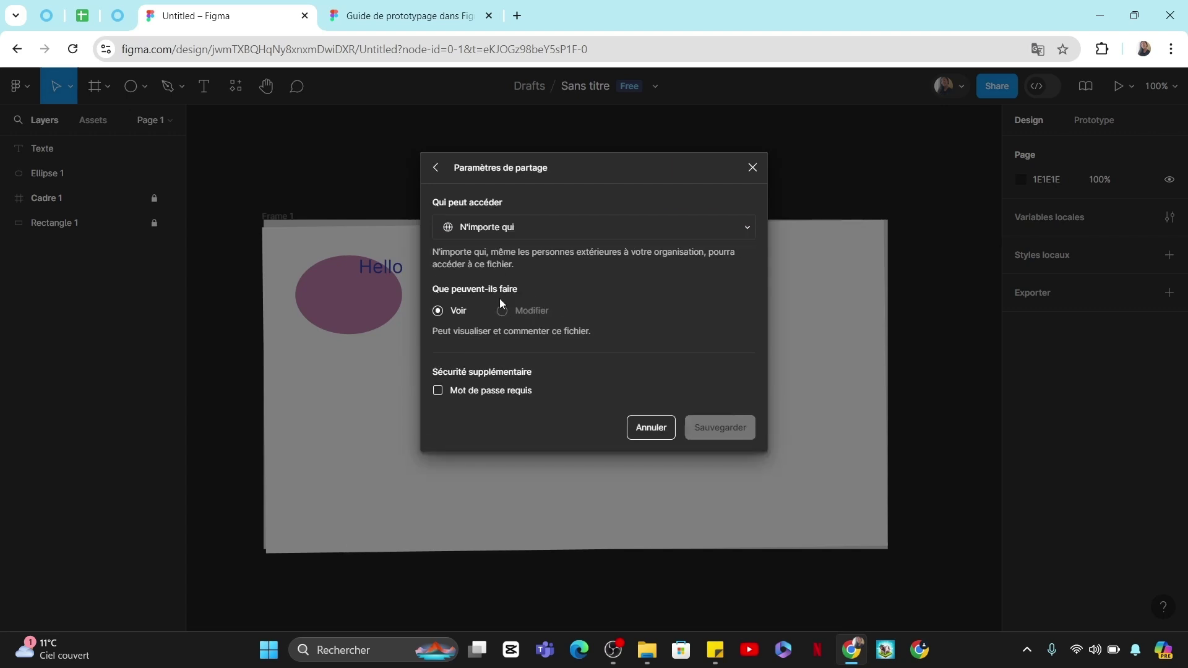
pyautogui.click(532, 228)
pyautogui.click(552, 278)
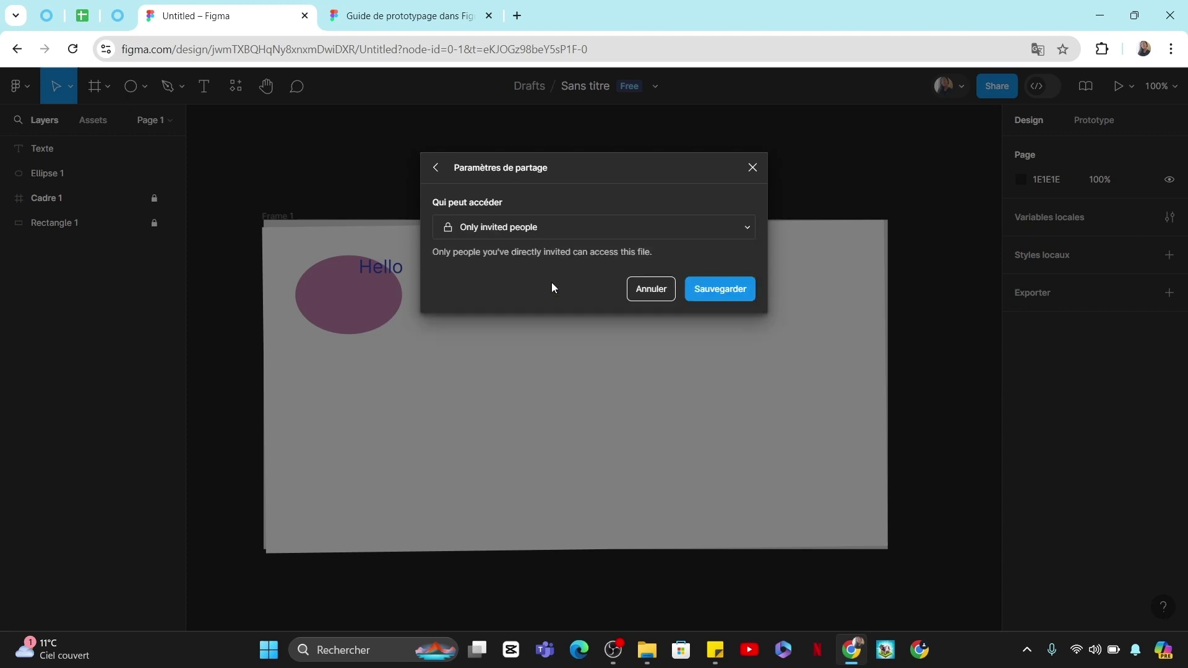
pyautogui.click(709, 303)
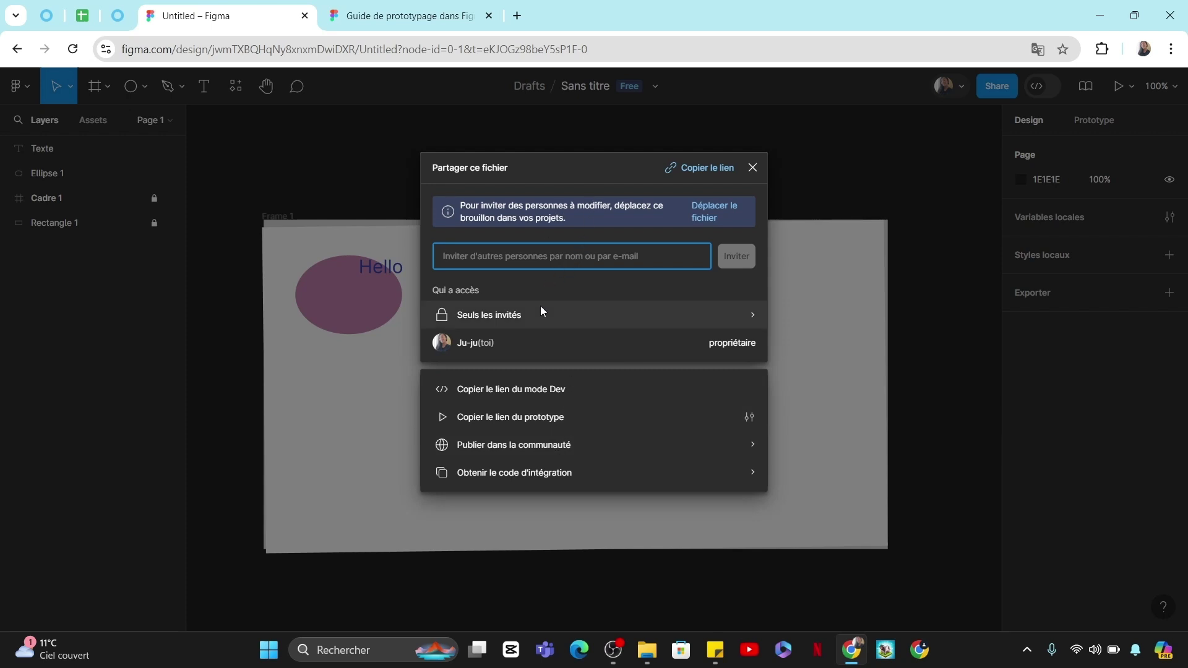
pyautogui.click(557, 313)
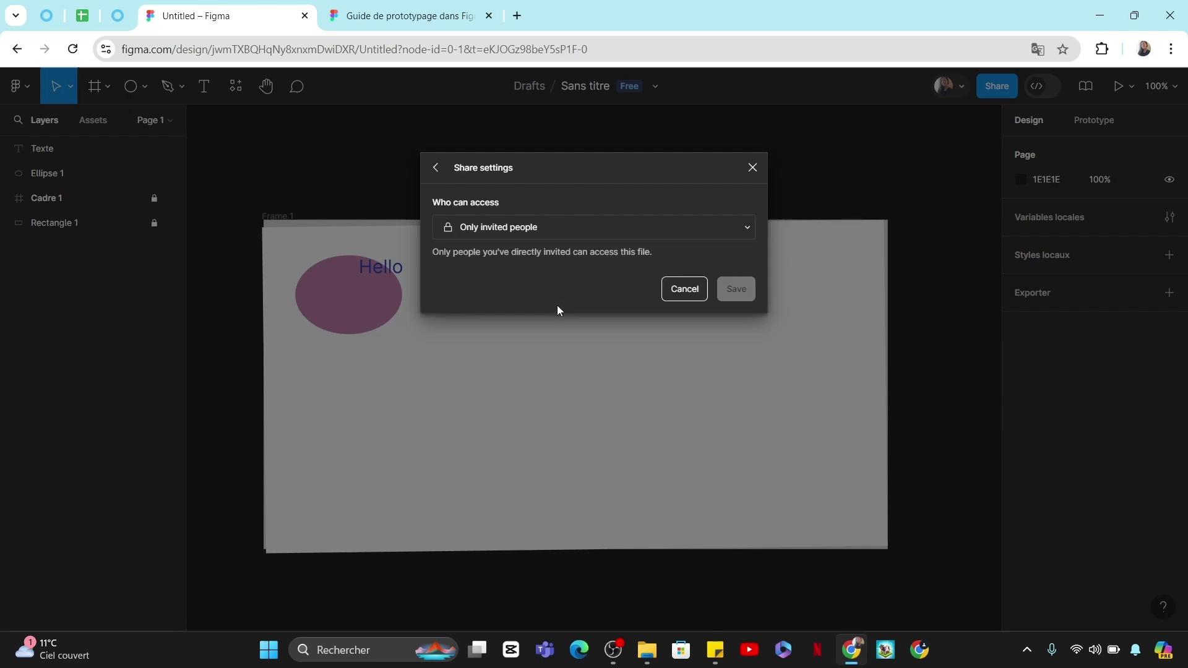
pyautogui.click(613, 226)
pyautogui.click(619, 254)
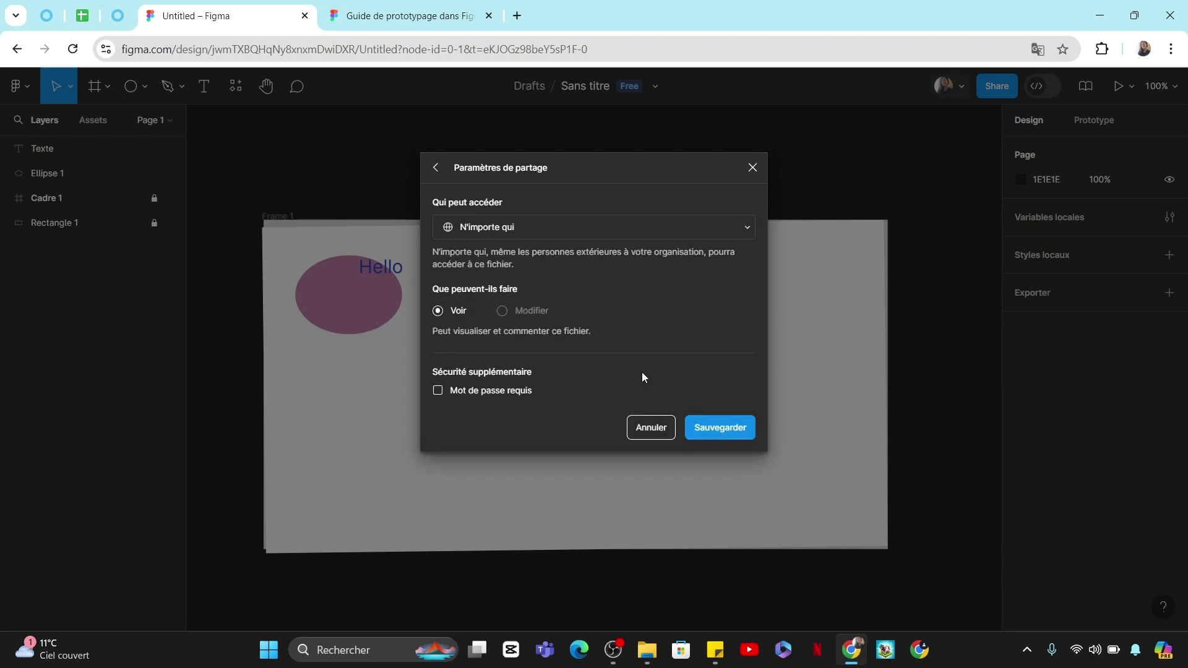
pyautogui.click(710, 427)
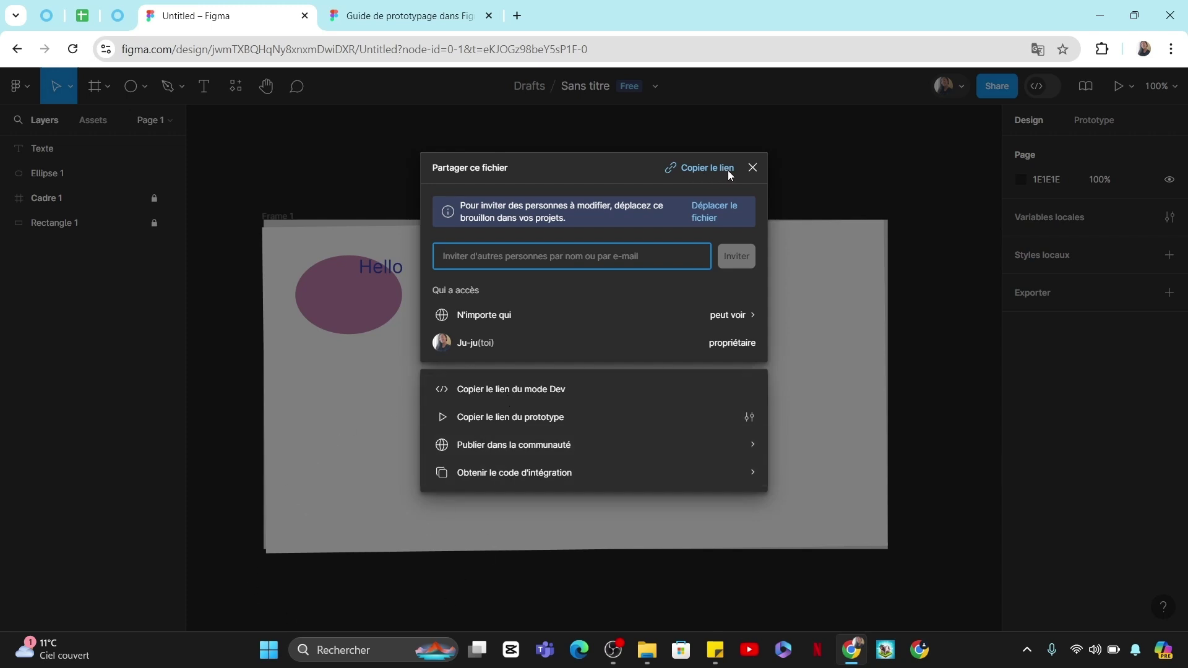
pyautogui.click(752, 168)
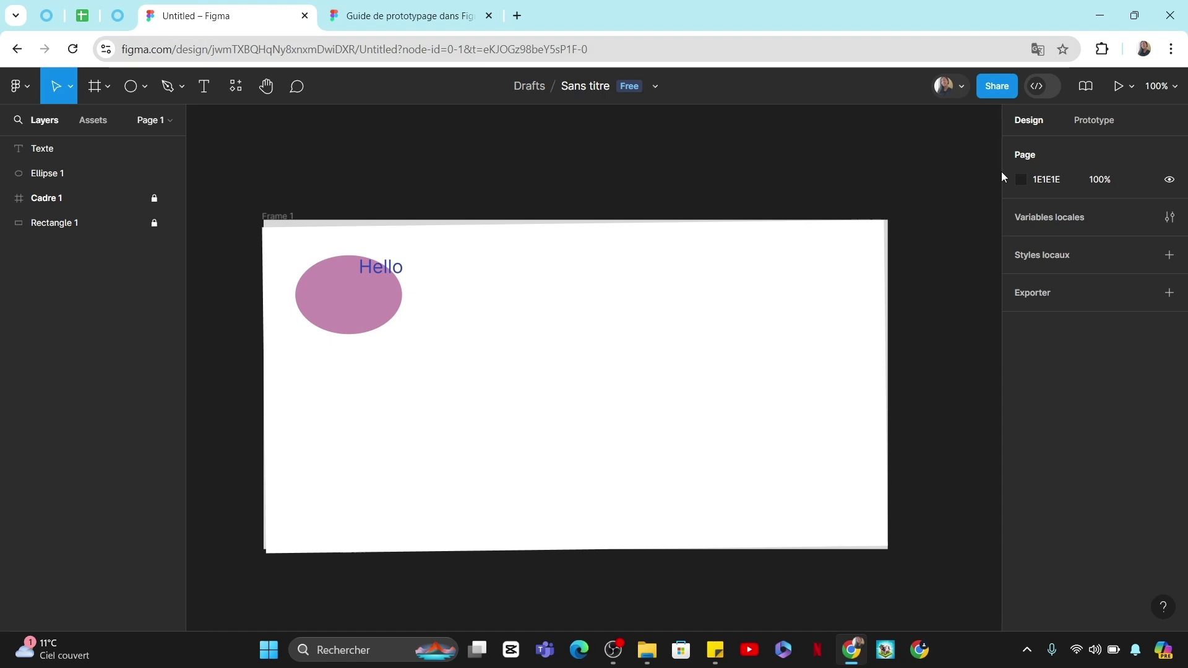
# Step: Add a page export setting, change its format from PDF to SVG, and export 'Sans titre'
pyautogui.click(1091, 293)
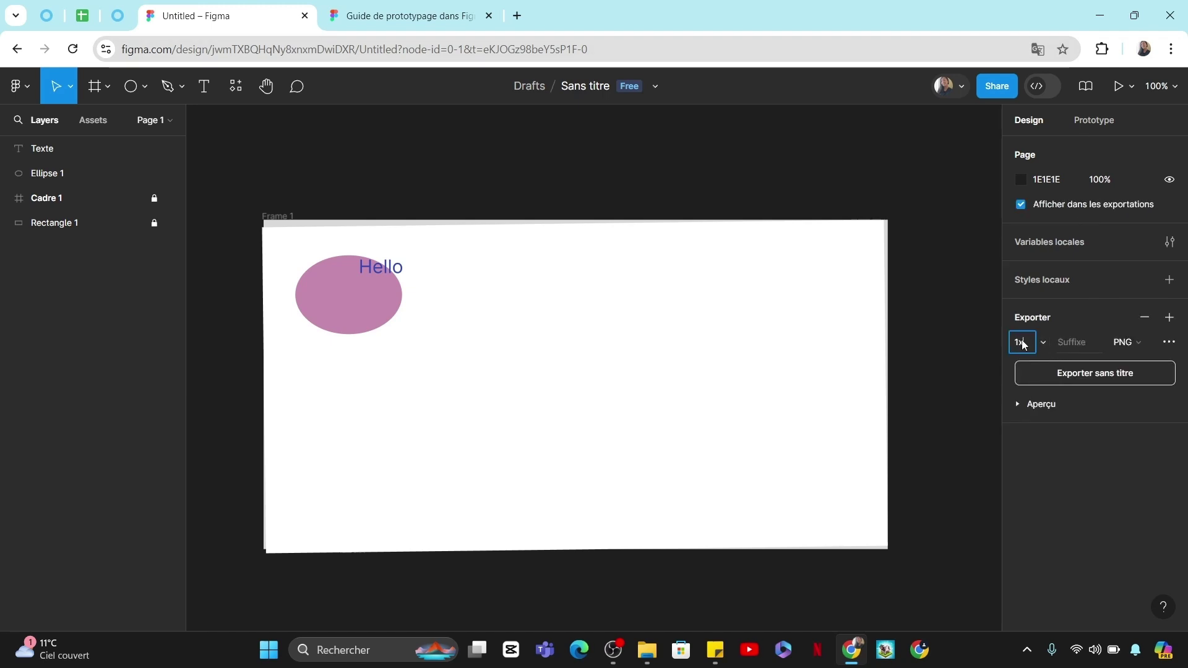
pyautogui.click(1077, 344)
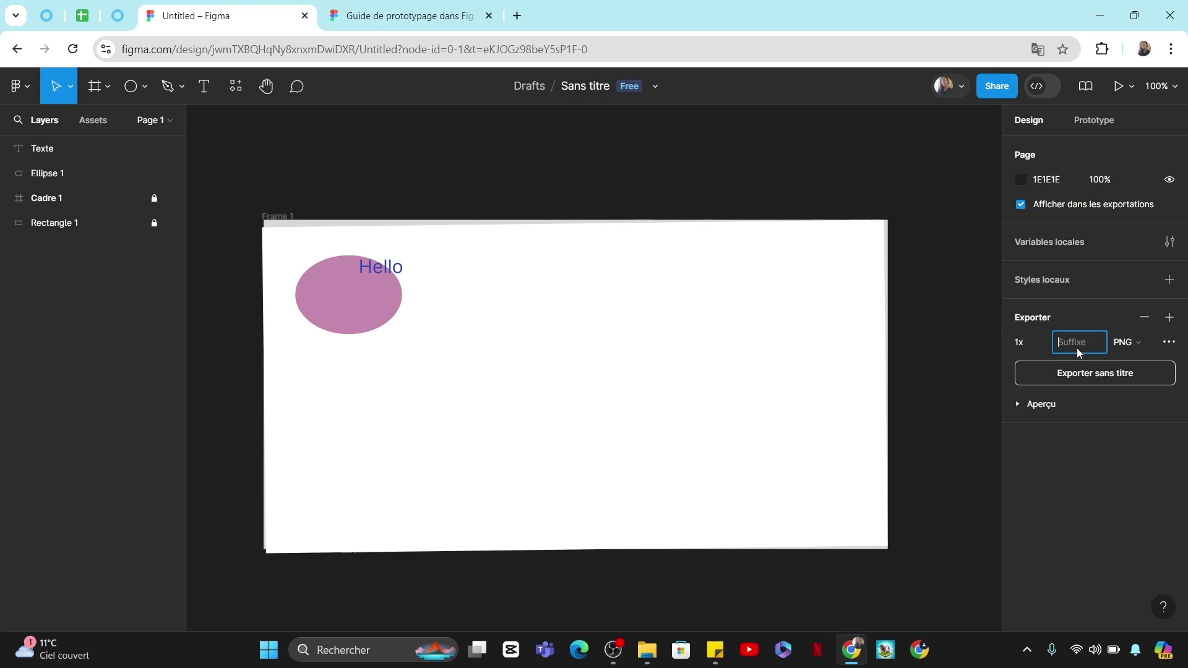
pyautogui.click(1135, 345)
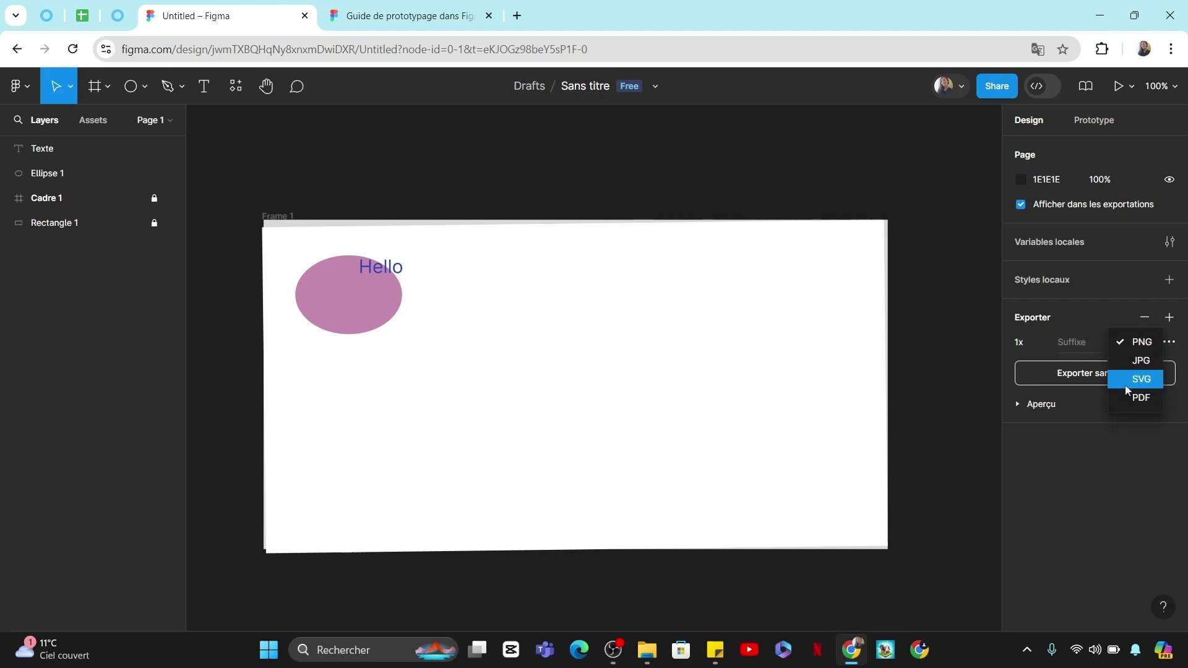
pyautogui.click(1146, 399)
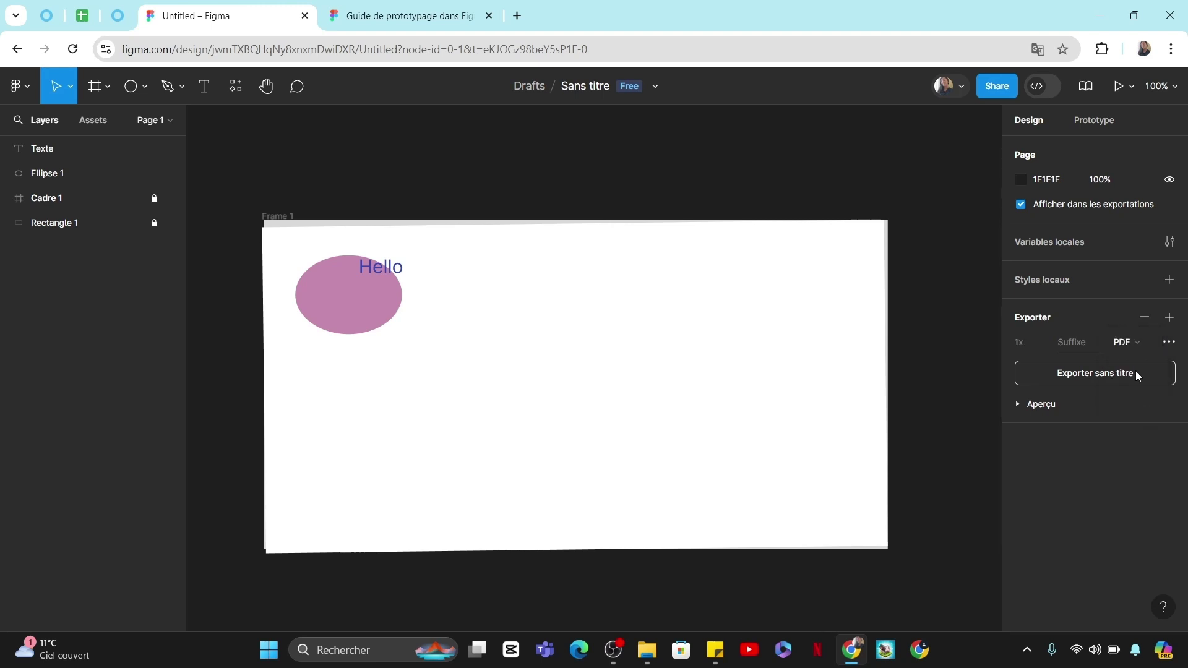
pyautogui.click(1137, 342)
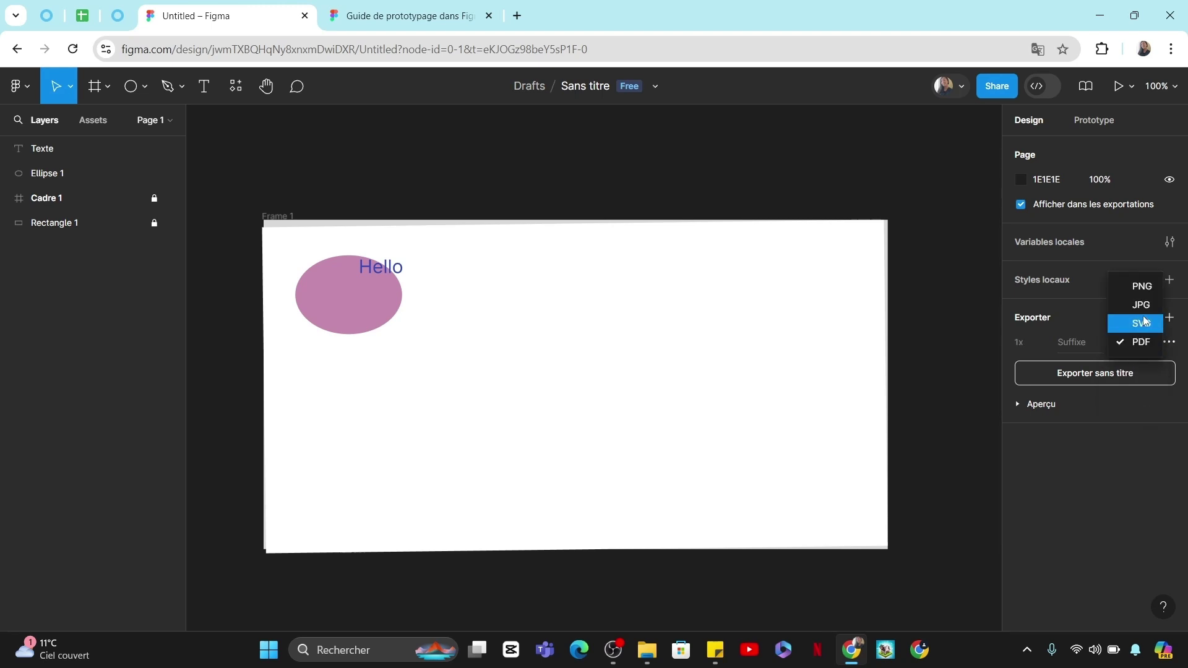
pyautogui.click(1146, 321)
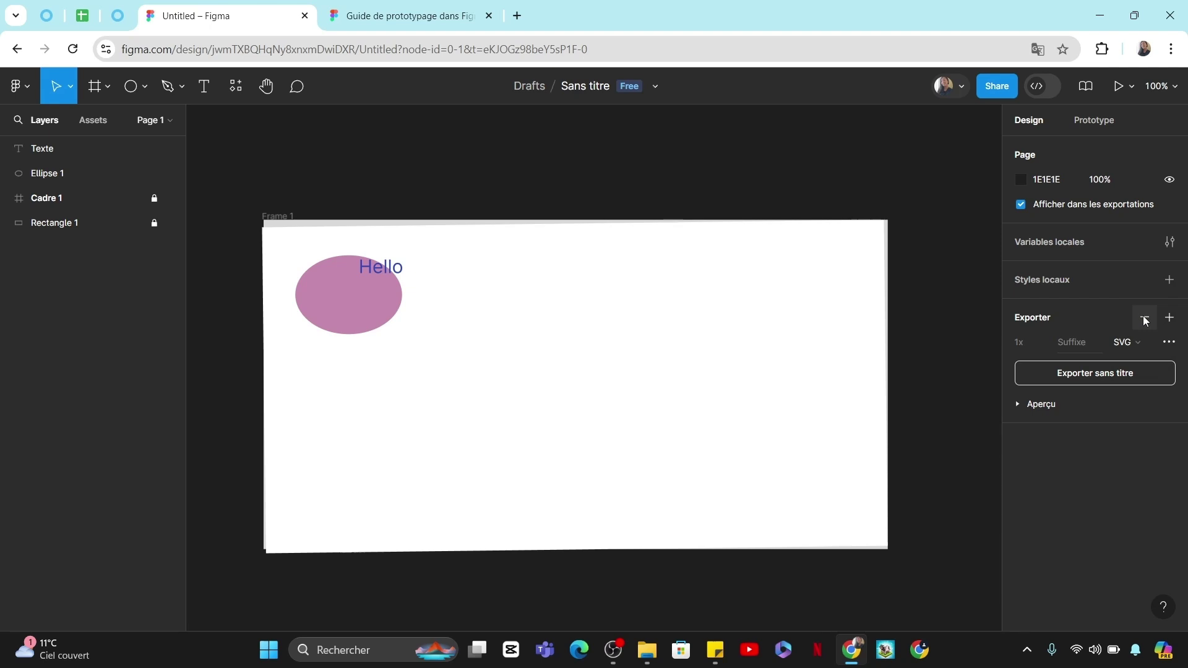
pyautogui.click(1125, 375)
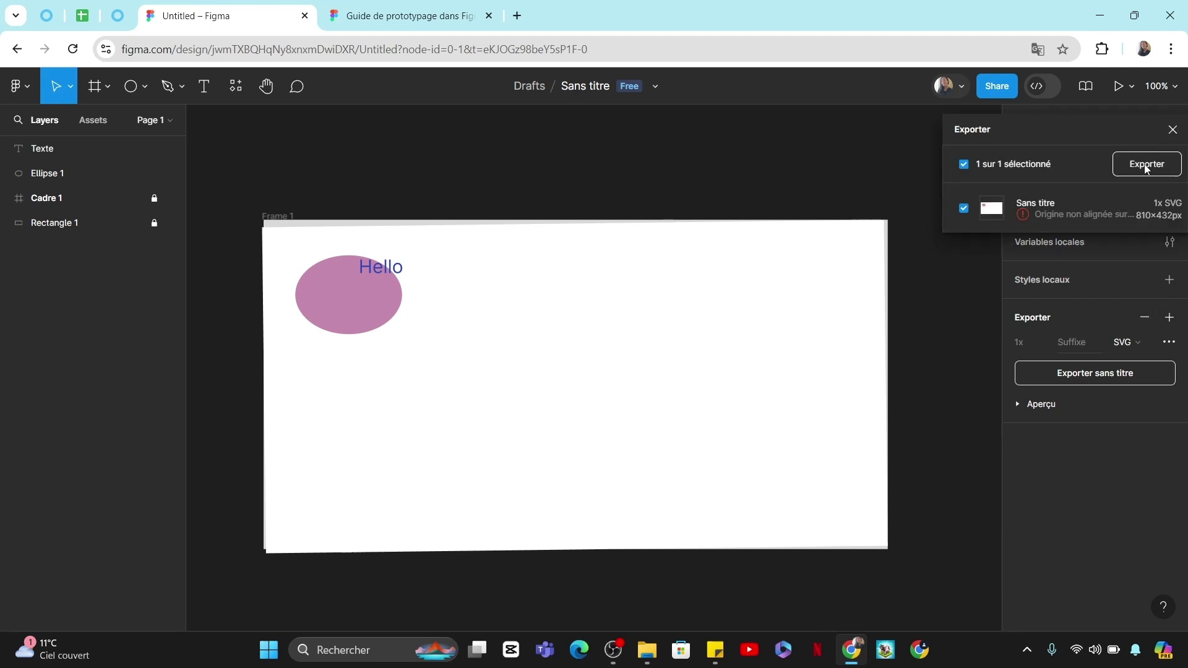
# Step: Dismiss the SVG export list without exporting and switch to the prototyping guide tab
pyautogui.click(1173, 129)
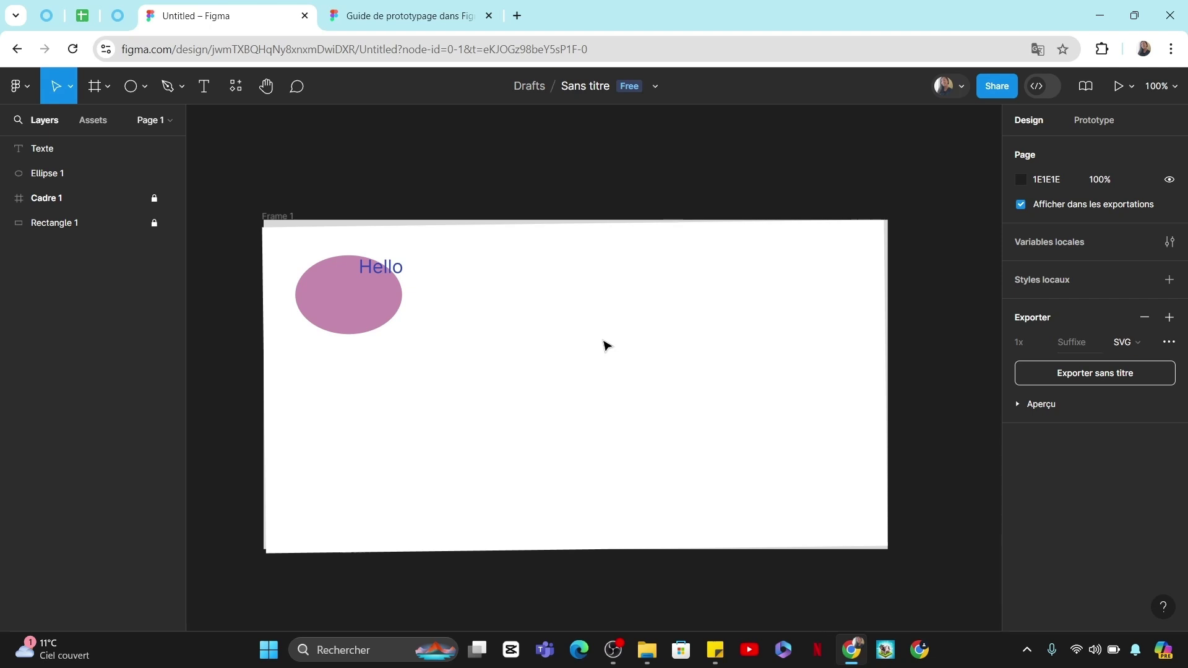
pyautogui.hotkey('ctrl', 'Tab')
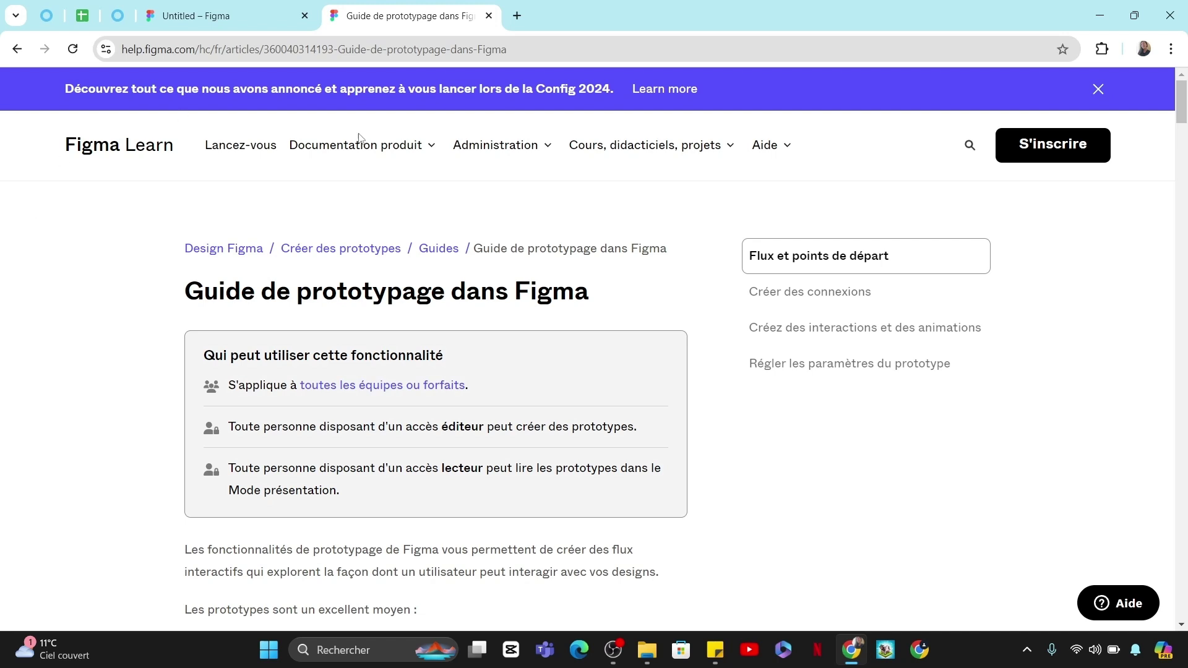
# Step: Check the Cours, didacticiels, projets menu, then scroll down to 'Créer des connexions'
pyautogui.click(662, 151)
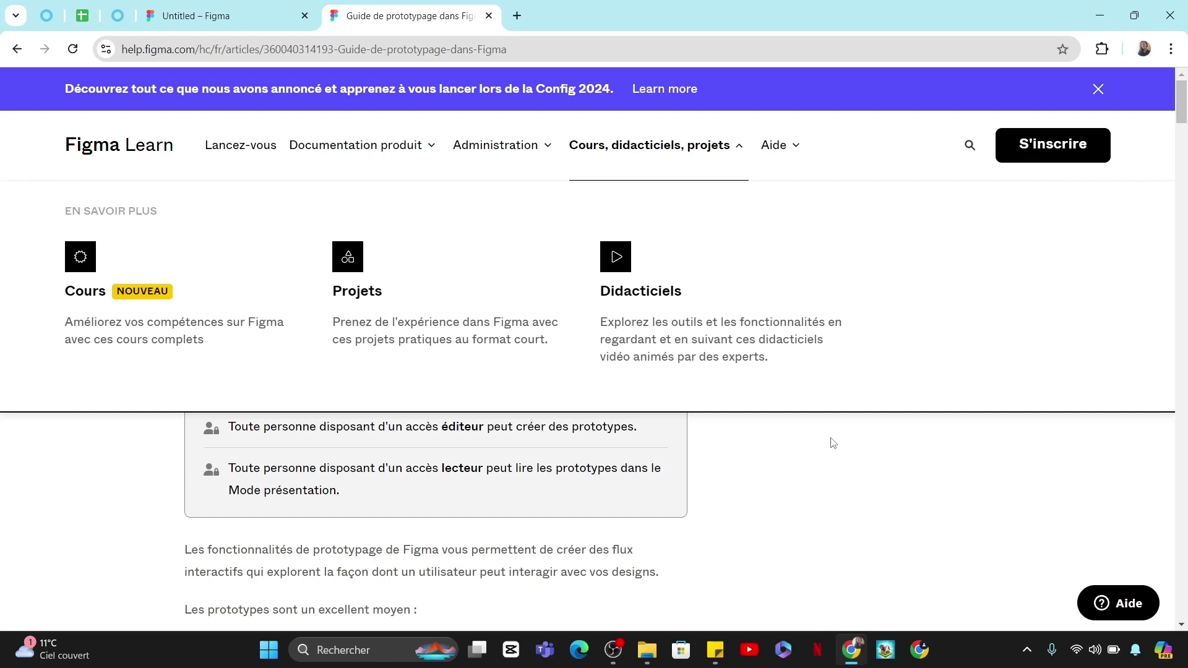
pyautogui.scroll(-5, 833, 443)
pyautogui.scroll(-4, 832, 448)
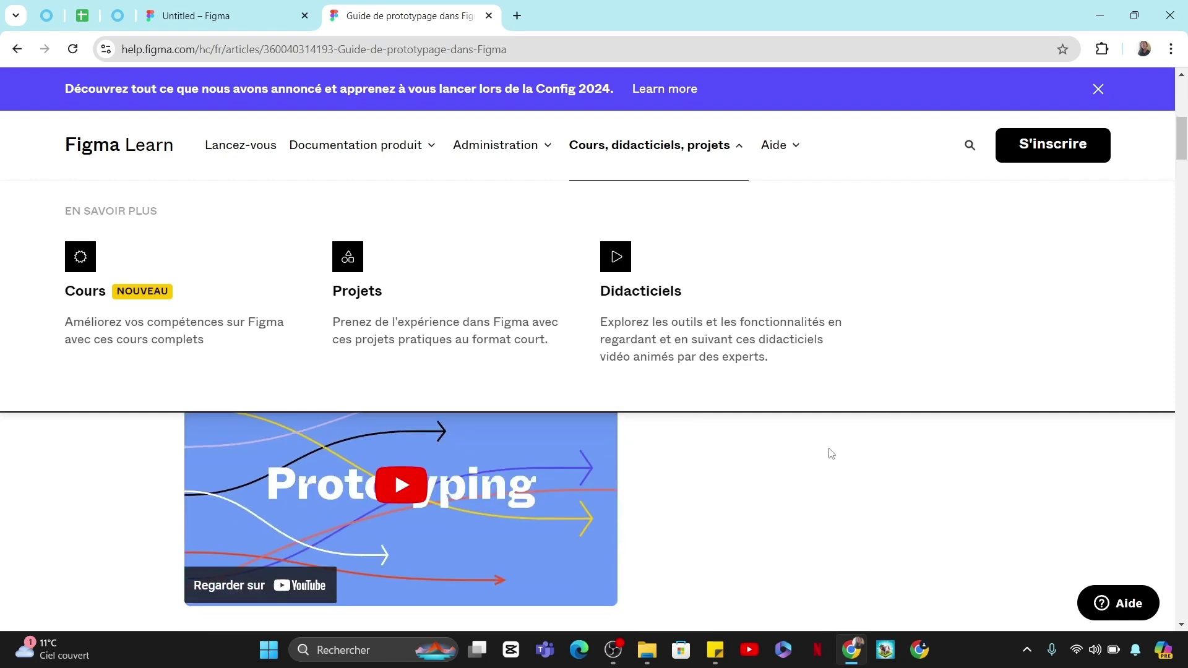
pyautogui.scroll(-3, 798, 415)
pyautogui.scroll(-1, 764, 373)
pyautogui.scroll(-1, 765, 374)
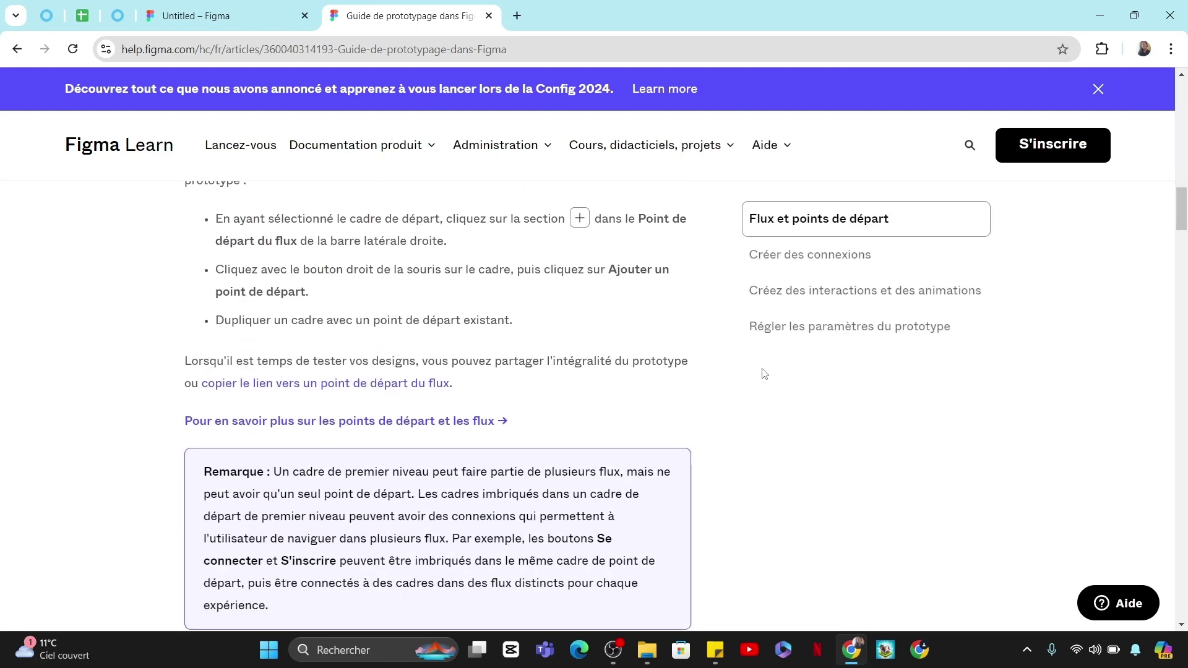
pyautogui.scroll(-2, 765, 373)
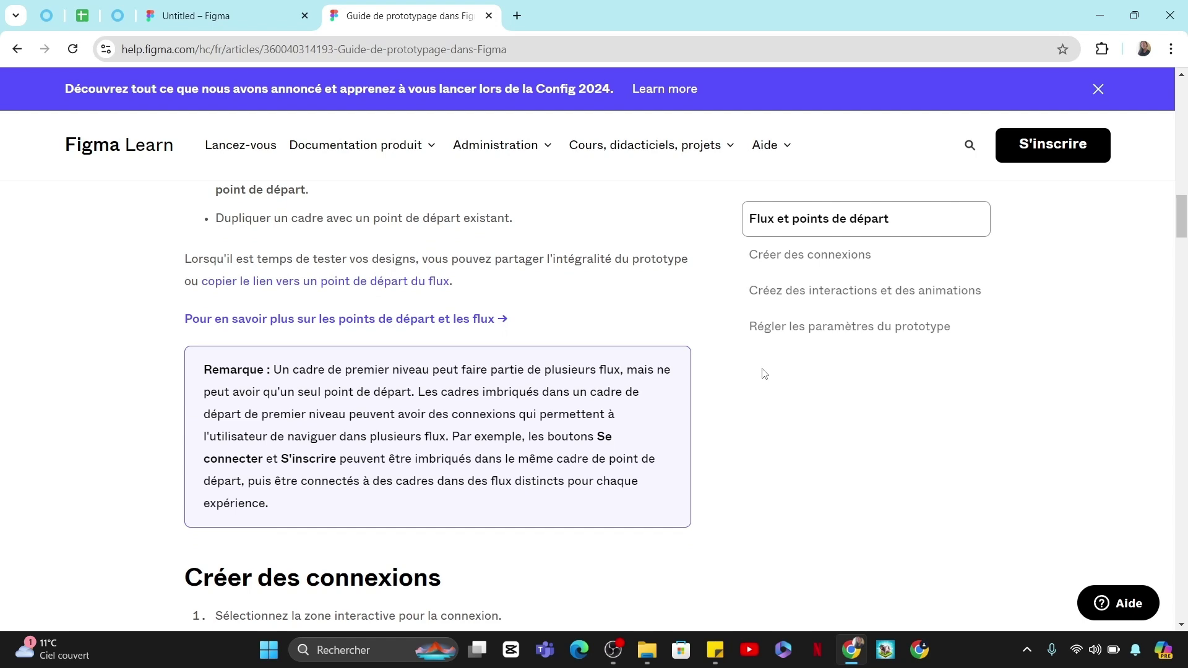
pyautogui.scroll(-1, 764, 374)
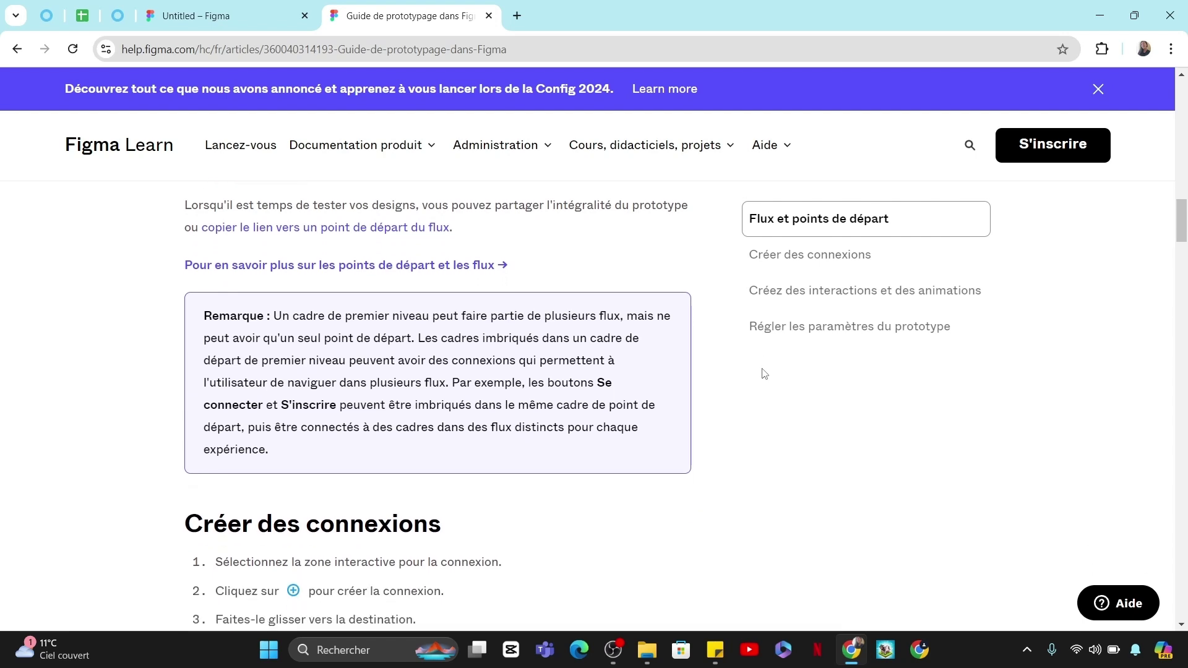
pyautogui.scroll(-1, 764, 374)
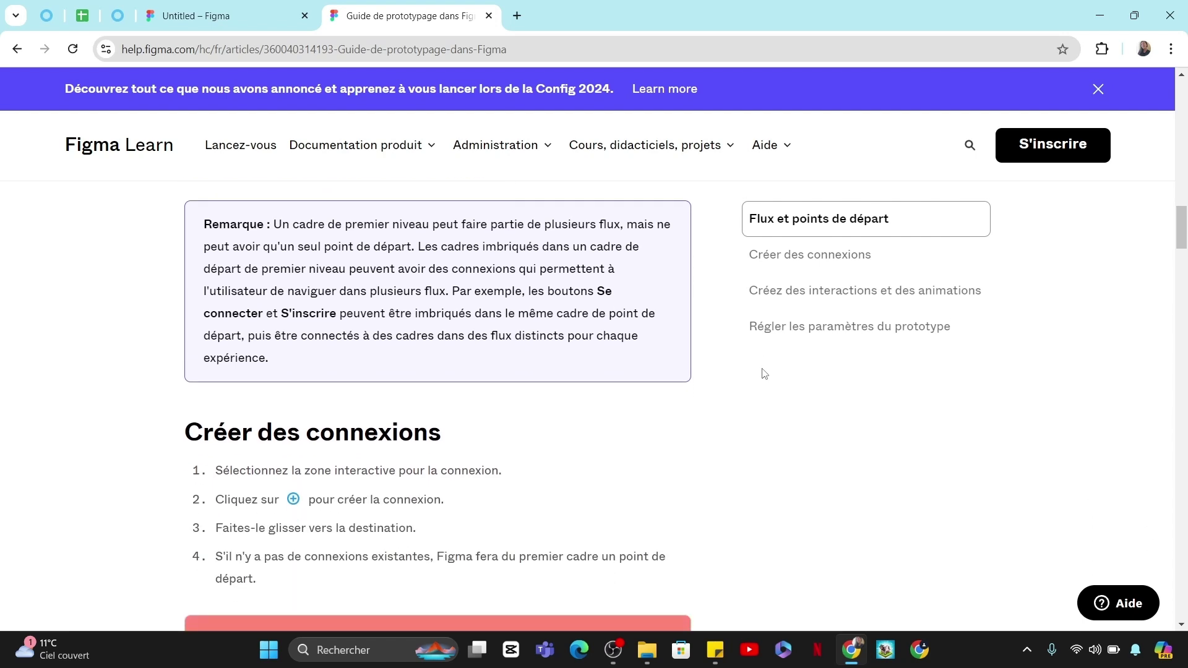
pyautogui.scroll(-1, 764, 374)
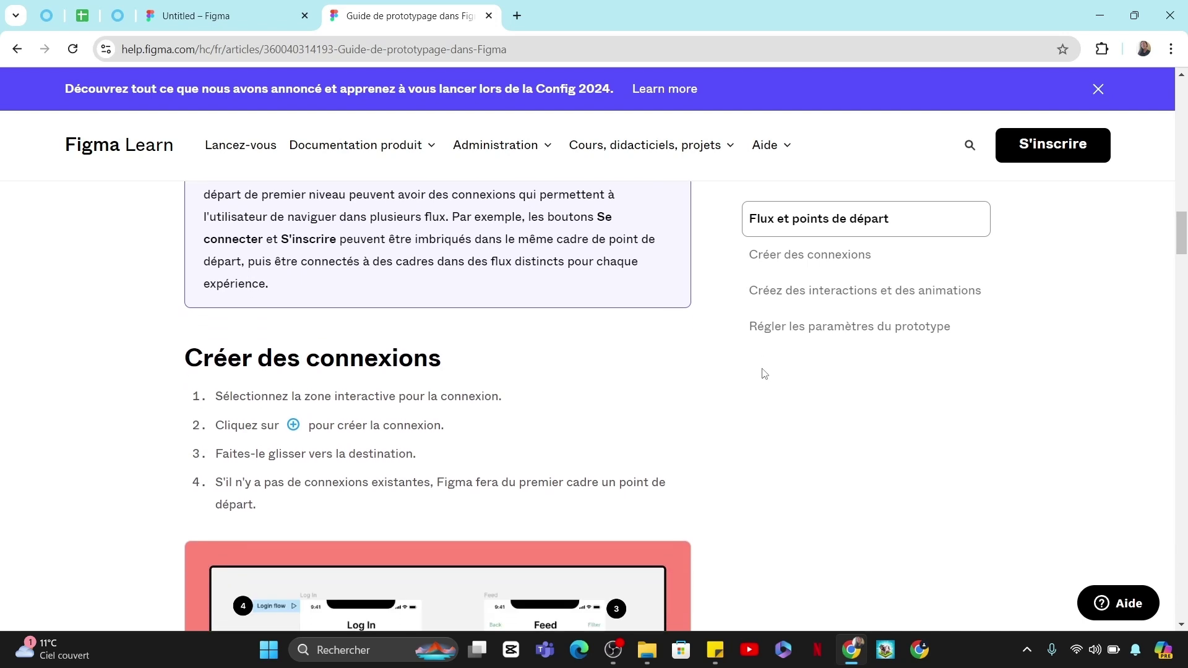
pyautogui.scroll(-1, 765, 373)
pyautogui.scroll(-1, 764, 374)
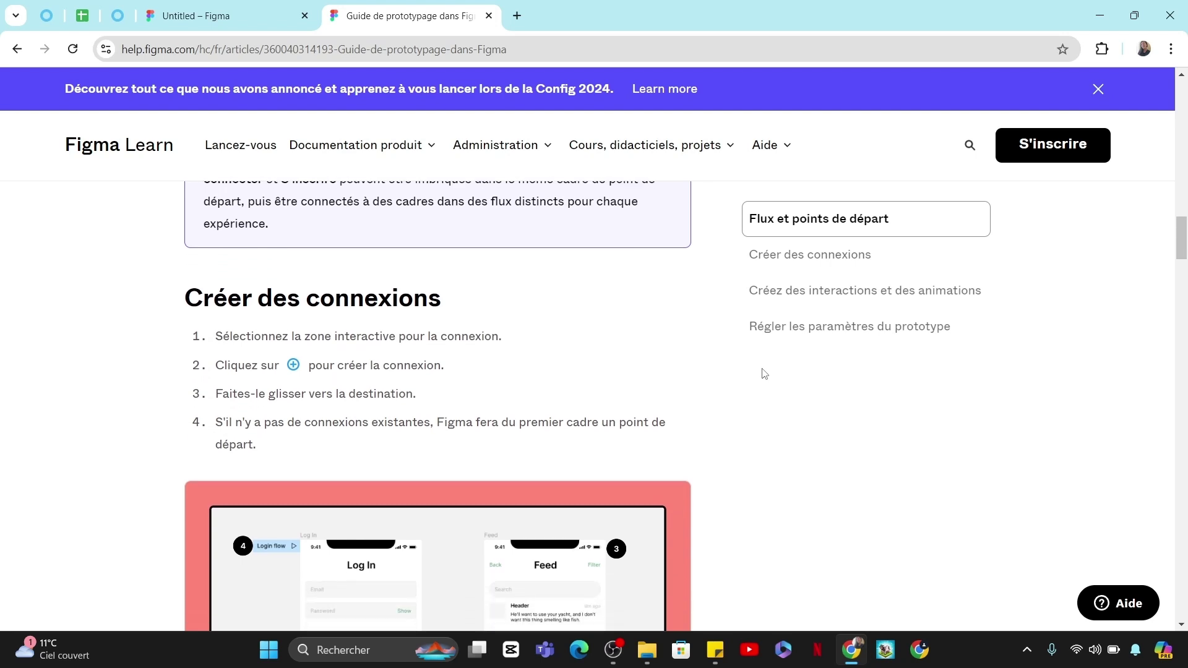
pyautogui.scroll(-1, 764, 374)
pyautogui.scroll(-1, 765, 374)
# Step: Scroll past 'Créez des interactions' and 'Régler les paramètres du prototype' to the Glossaire
pyautogui.scroll(-2, 765, 374)
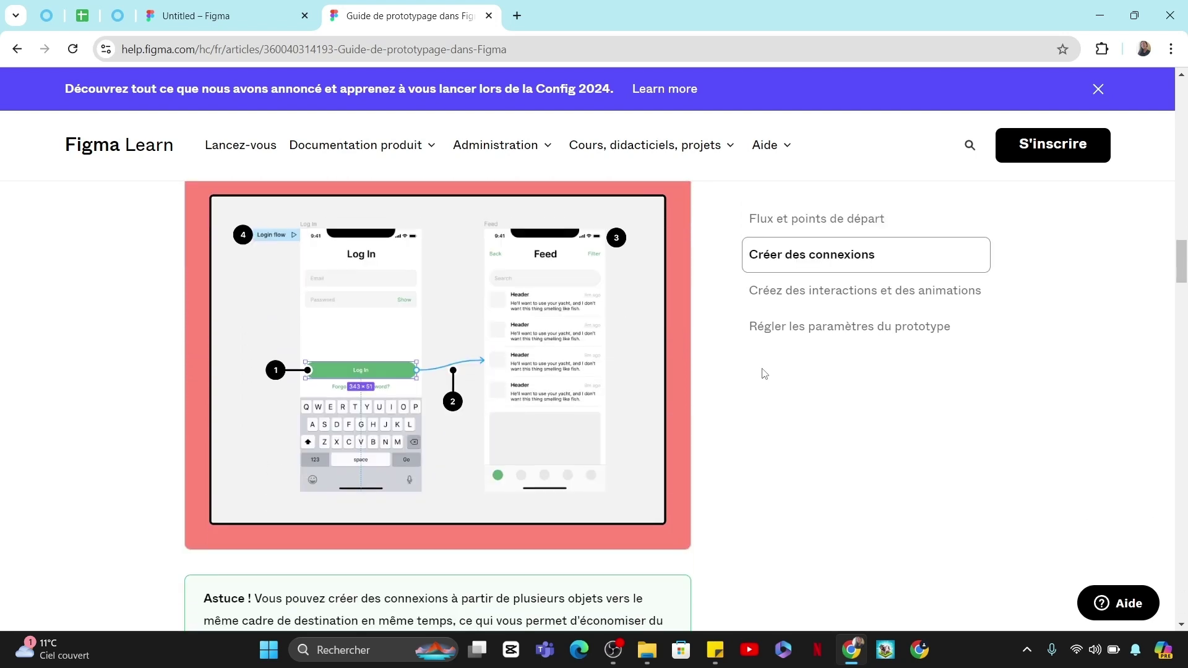
pyautogui.scroll(-1, 764, 374)
pyautogui.scroll(-1, 764, 374)
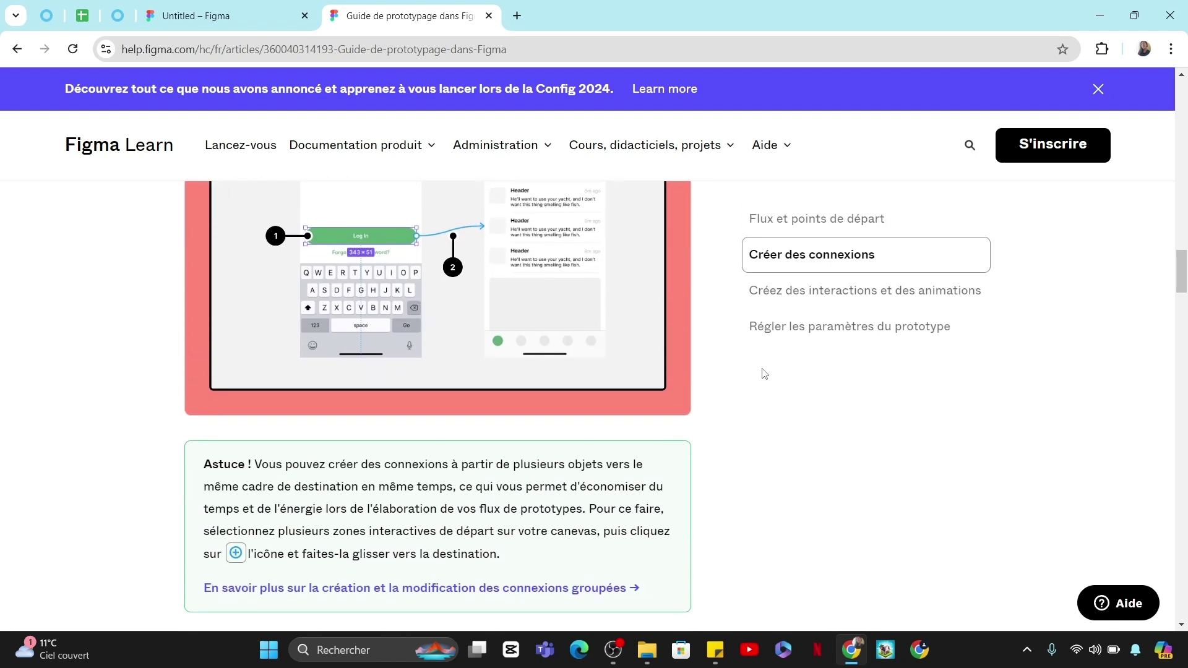
pyautogui.scroll(-2, 765, 374)
pyautogui.scroll(-2, 764, 374)
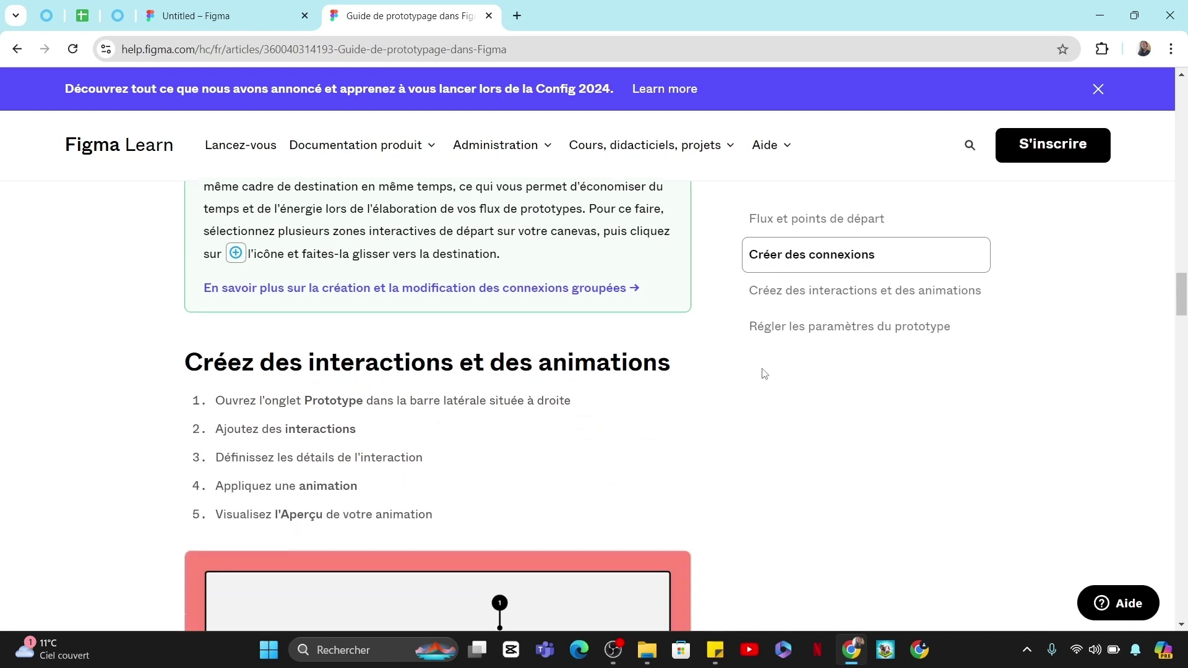
pyautogui.scroll(-1, 764, 374)
pyautogui.scroll(-2, 764, 374)
pyautogui.scroll(-1, 764, 374)
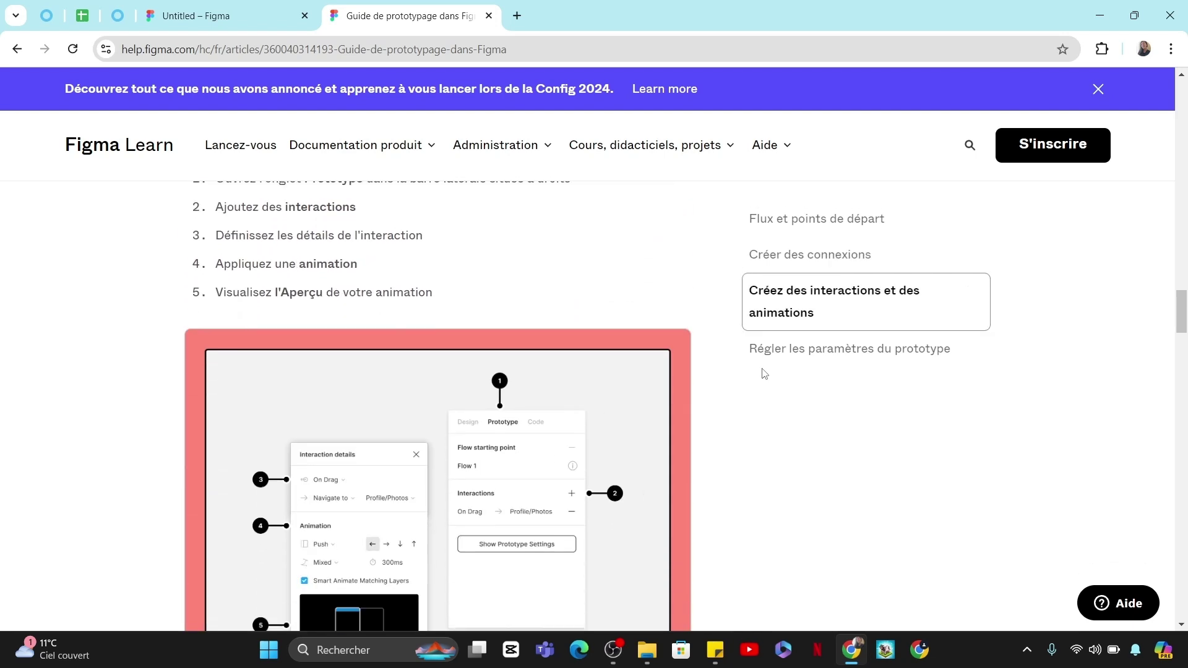
pyautogui.scroll(-1, 764, 373)
pyautogui.scroll(-2, 764, 373)
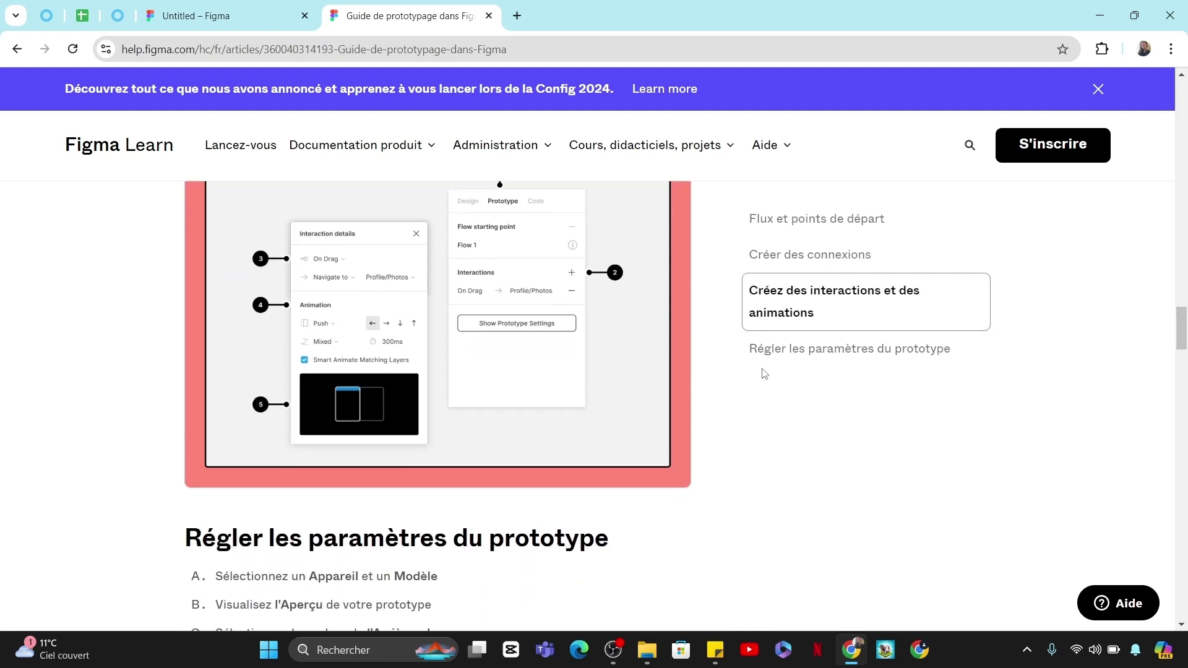
pyautogui.scroll(-1, 764, 374)
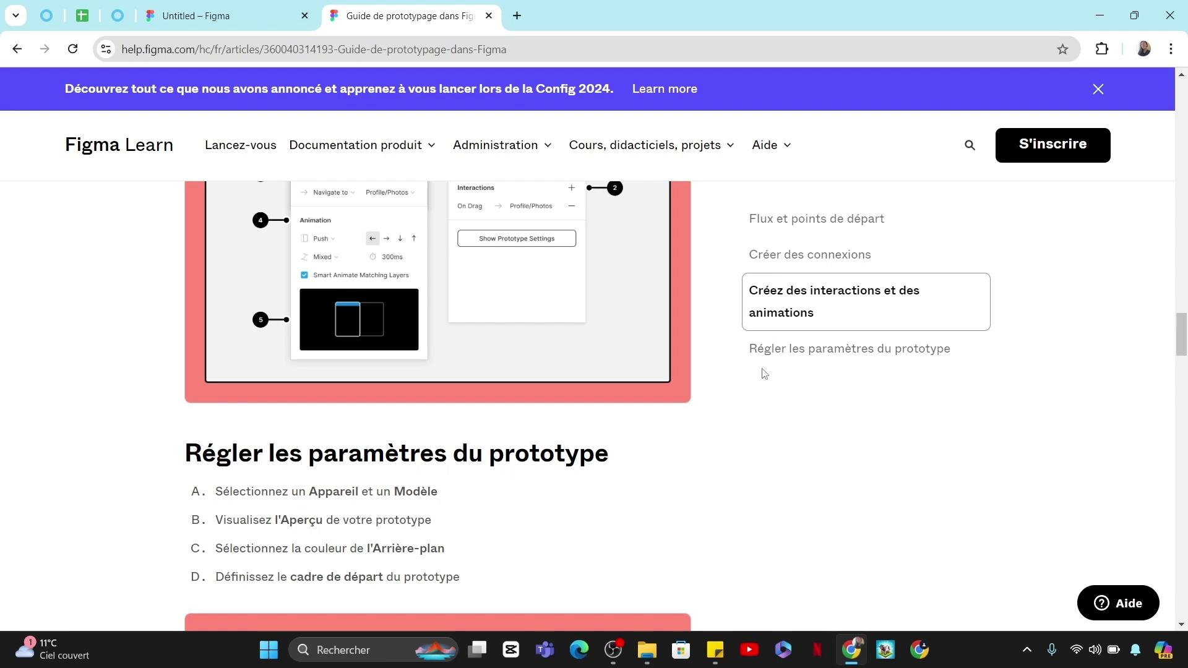
pyautogui.scroll(-5, 764, 374)
pyautogui.scroll(-2, 764, 373)
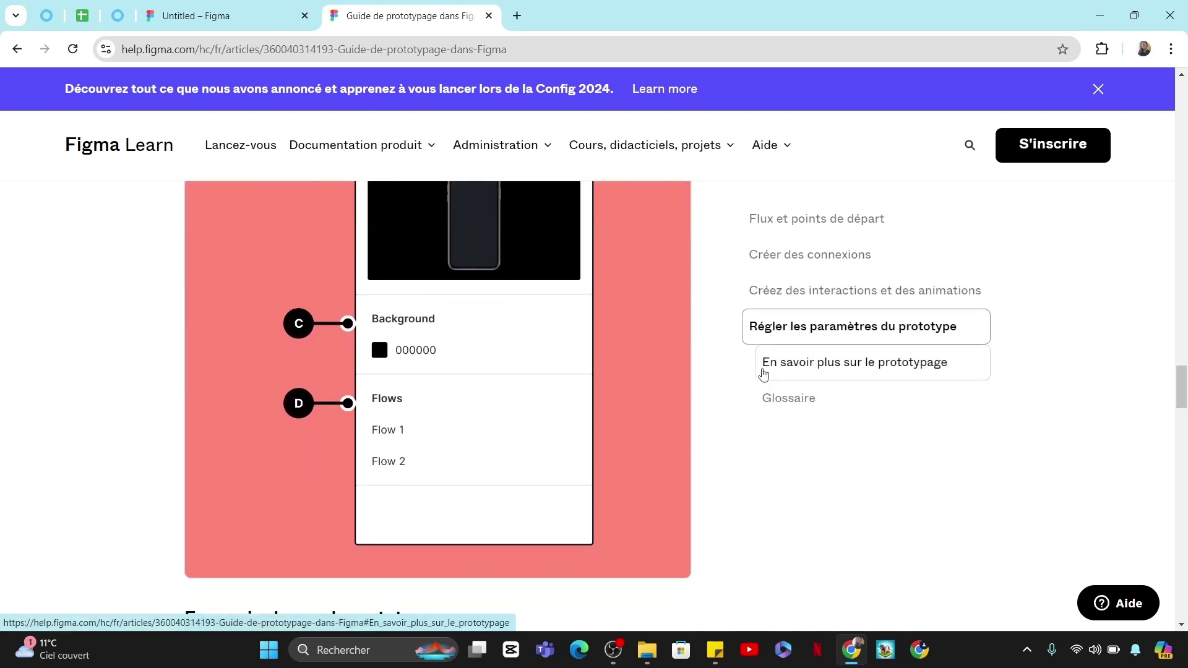
pyautogui.scroll(-2, 764, 374)
pyautogui.scroll(-2, 764, 374)
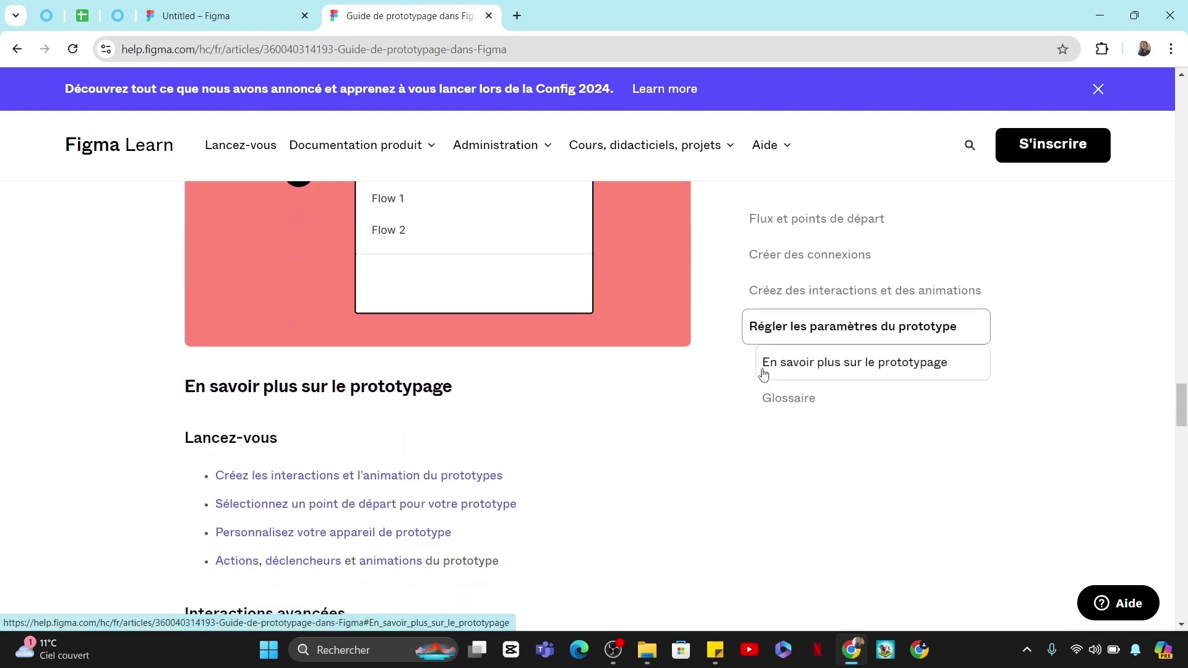
pyautogui.scroll(-2, 764, 373)
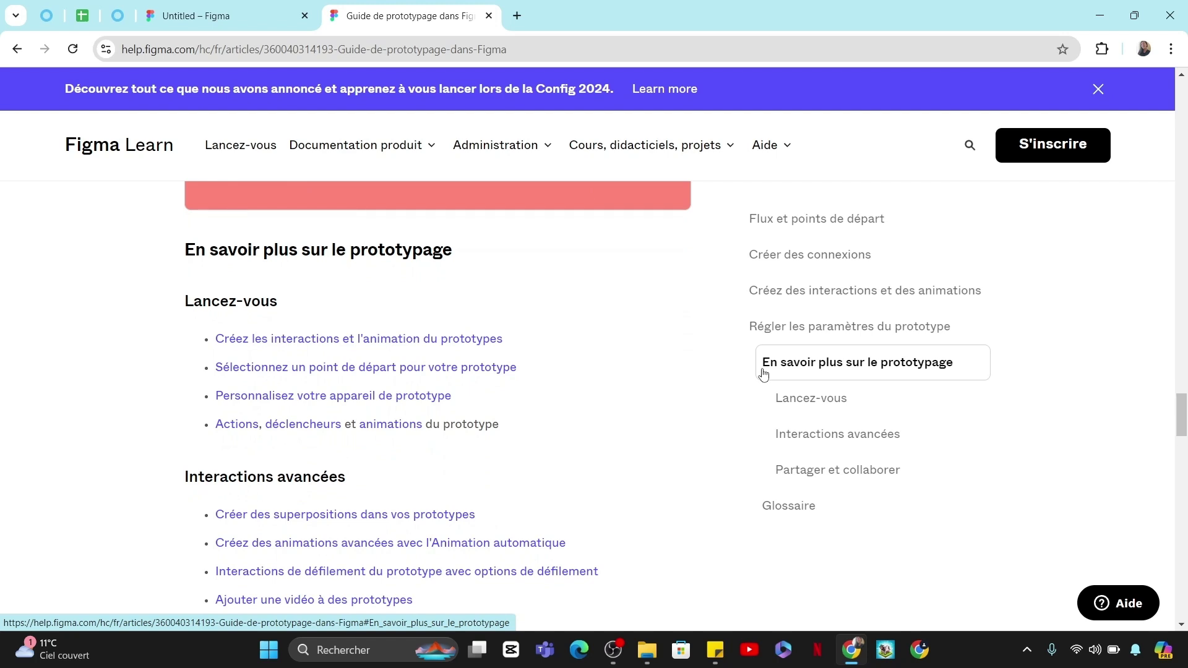
pyautogui.scroll(-2, 764, 374)
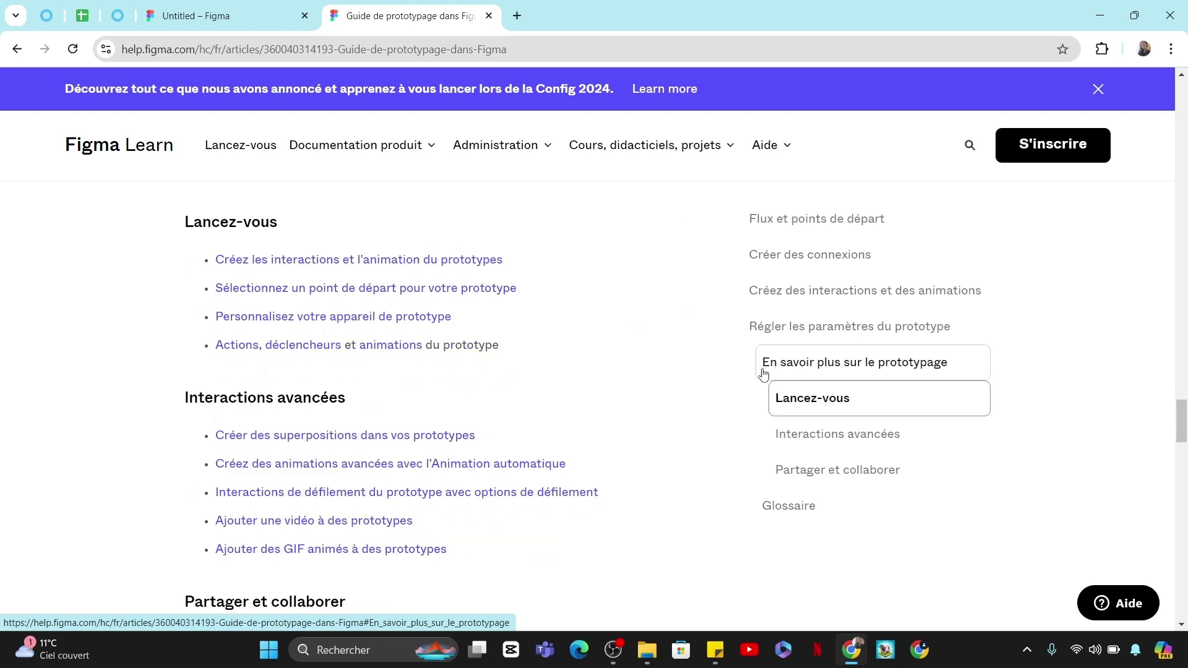
pyautogui.scroll(-1, 764, 374)
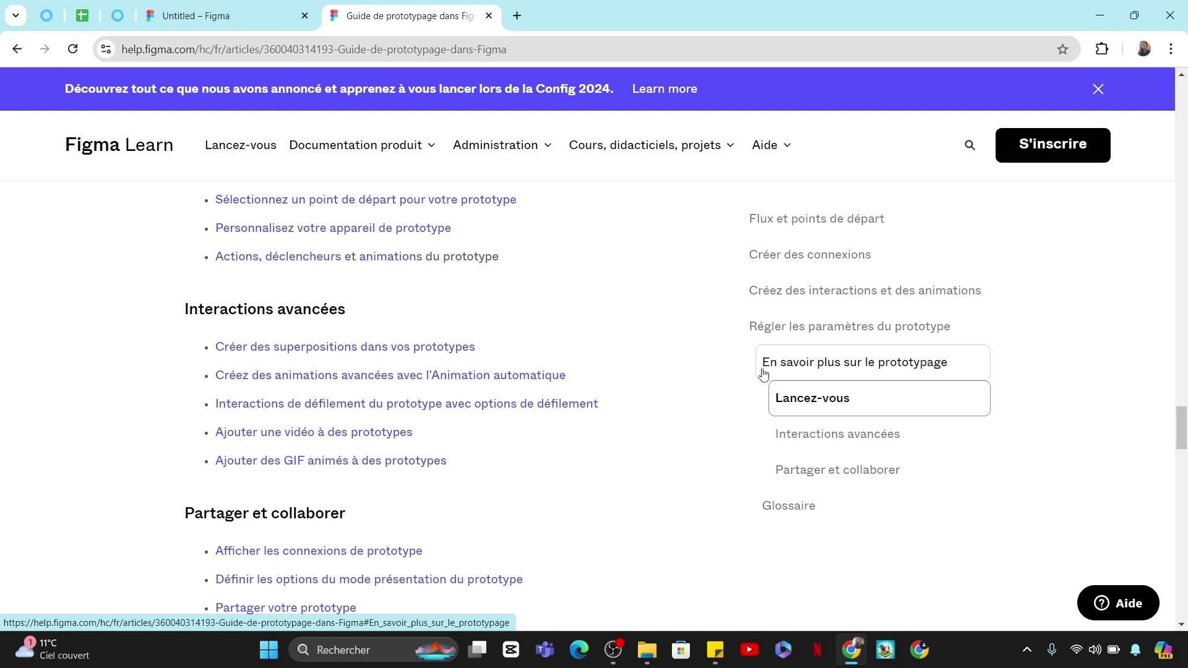
pyautogui.scroll(-2, 764, 374)
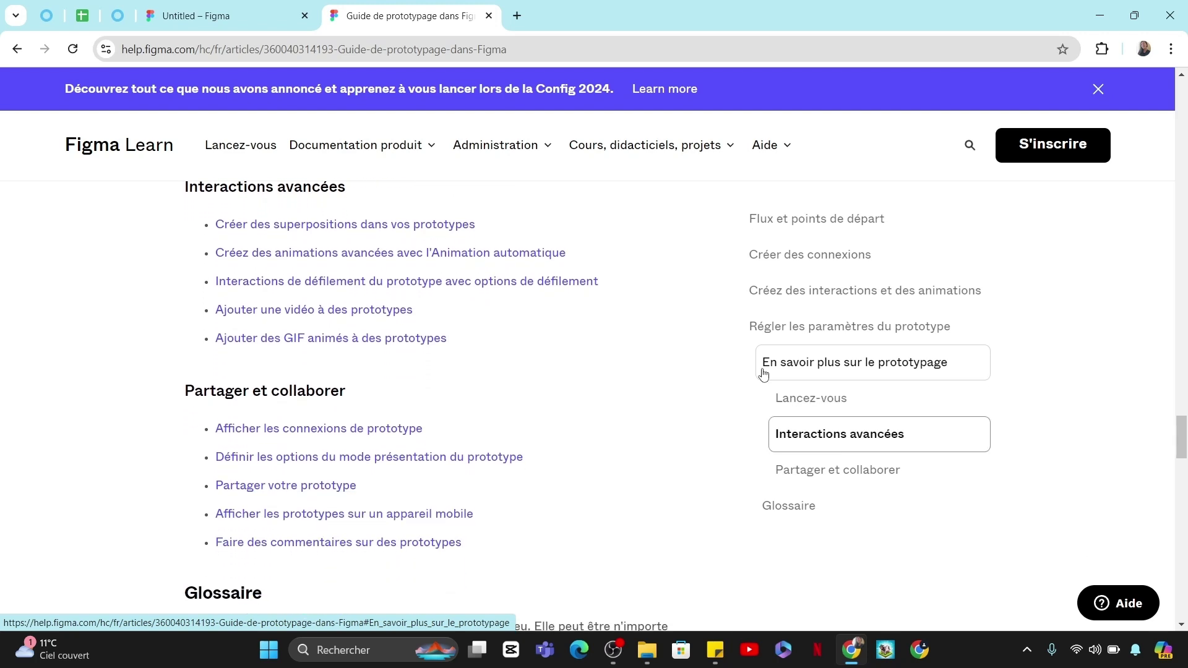
pyautogui.scroll(-2, 764, 374)
pyautogui.scroll(-2, 764, 374)
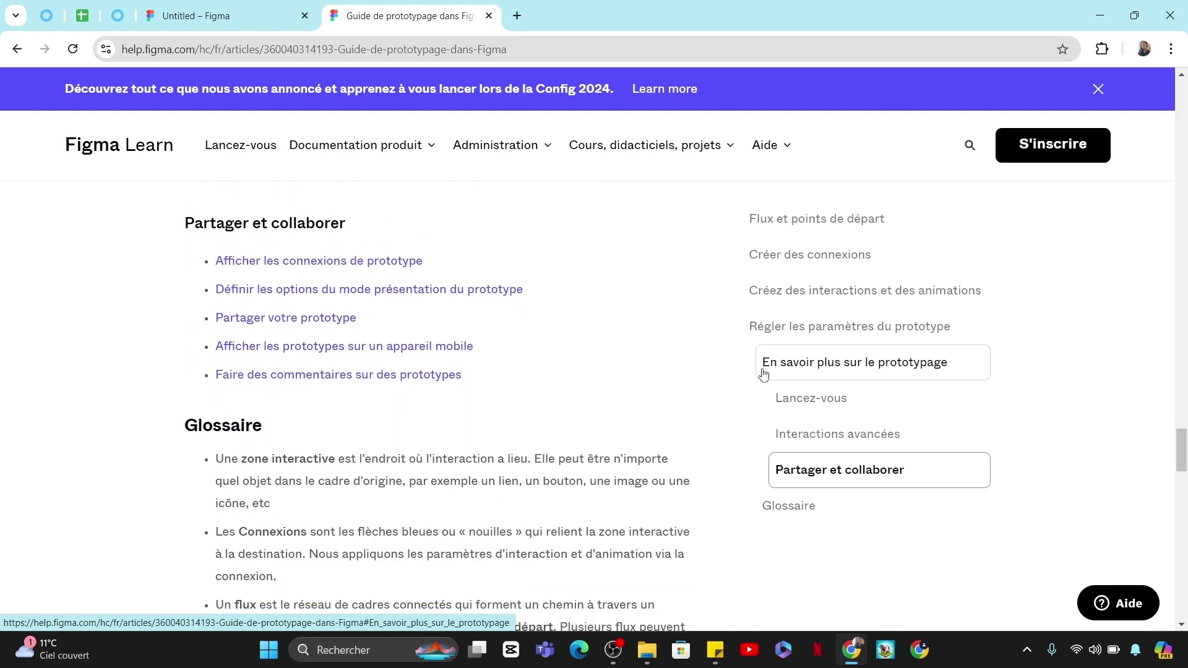
pyautogui.scroll(-2, 764, 373)
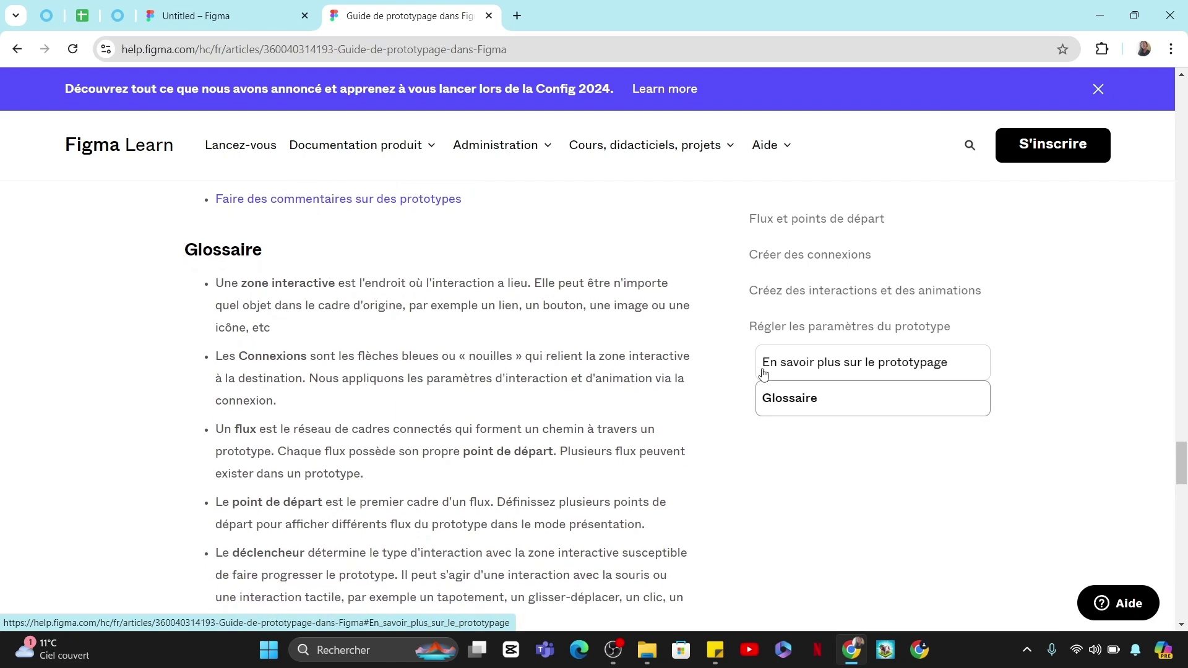
# Step: Scroll through the Glossaire definitions and the Oui/Non feedback block down to the footer
pyautogui.scroll(-2, 764, 373)
pyautogui.scroll(-2, 765, 374)
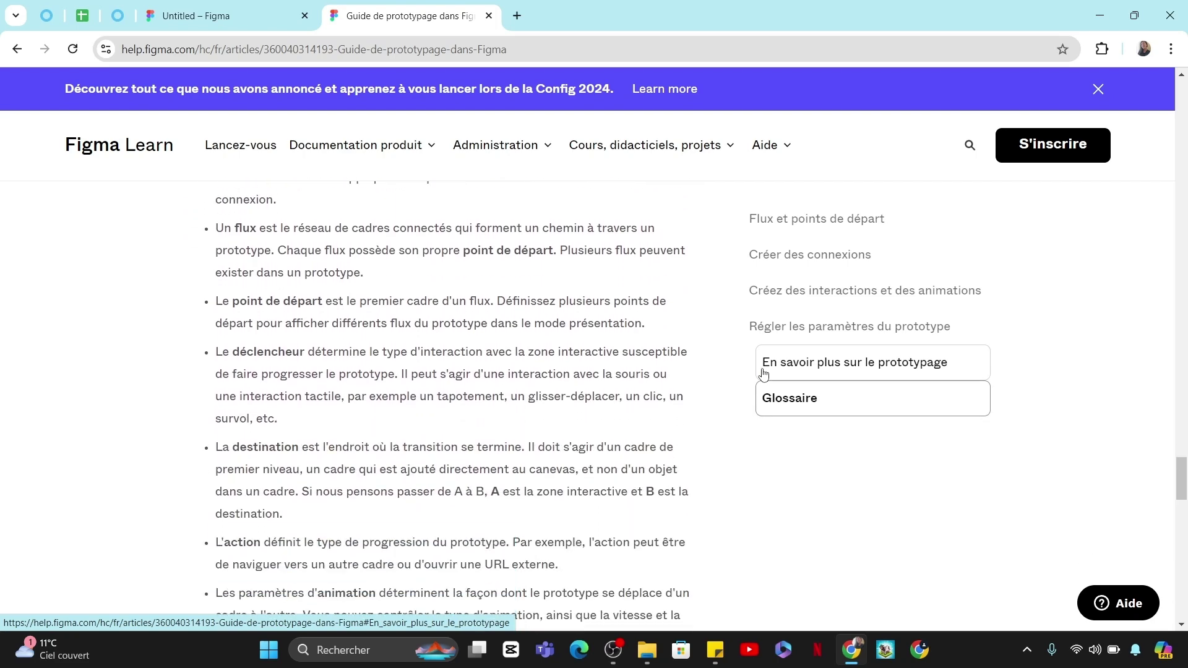
pyautogui.scroll(-1, 765, 374)
pyautogui.scroll(-2, 764, 373)
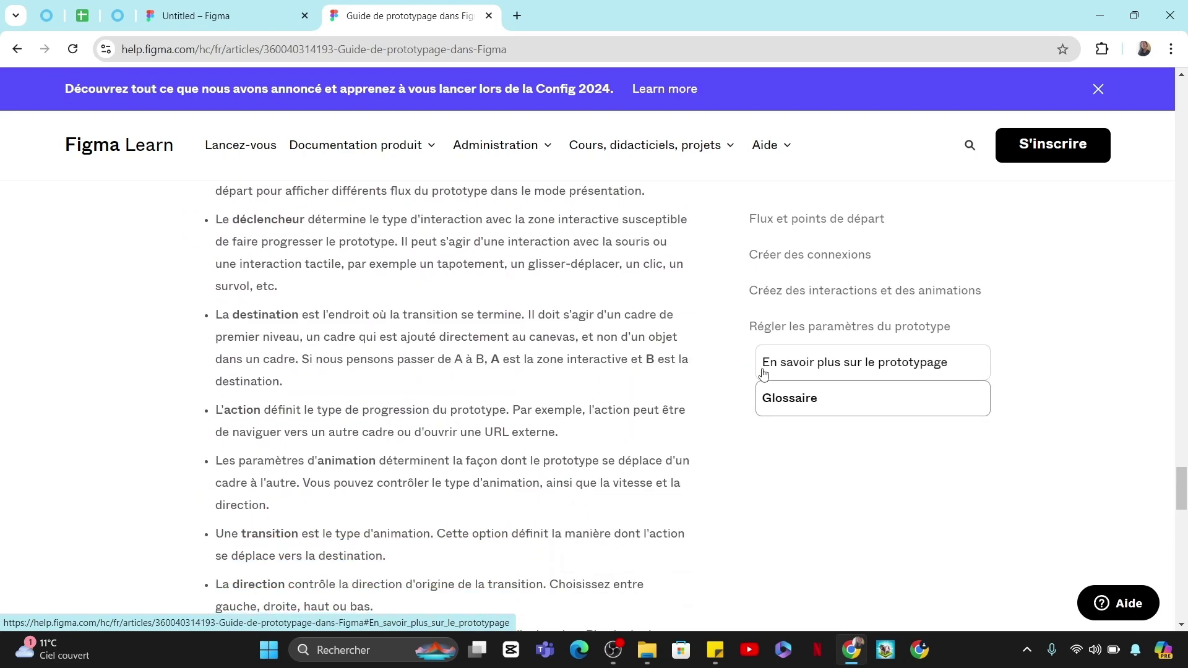
pyautogui.scroll(-1, 764, 374)
pyautogui.scroll(-1, 764, 374)
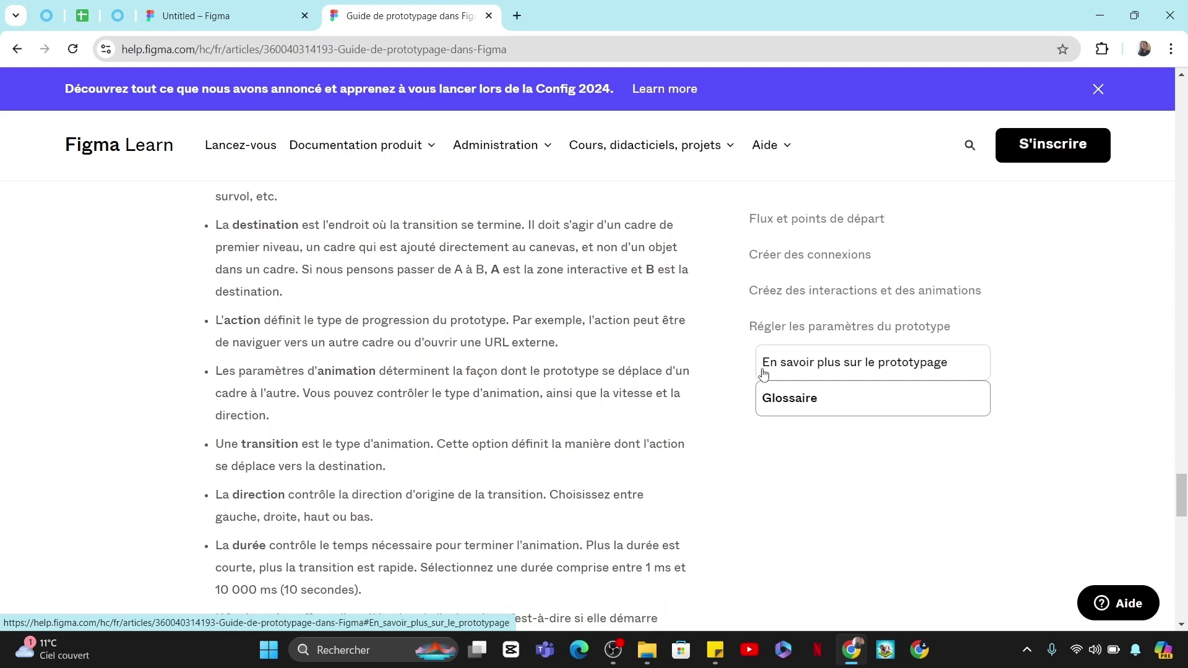
pyautogui.scroll(-1, 764, 373)
pyautogui.scroll(-1, 764, 373)
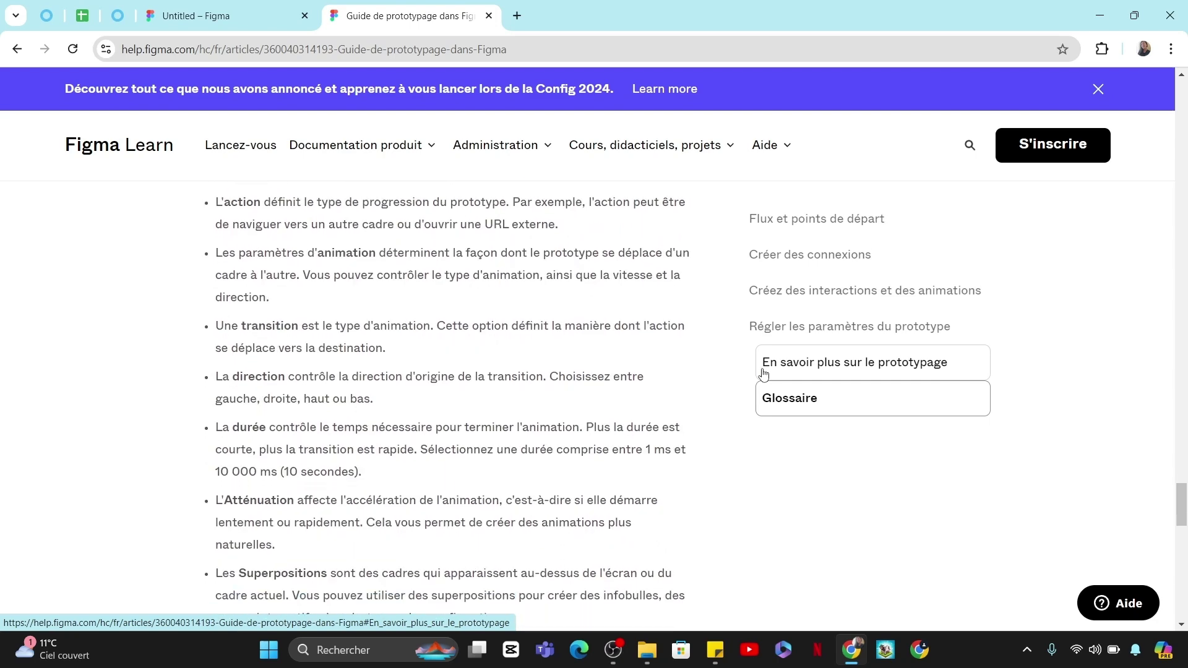
pyautogui.scroll(-2, 764, 373)
pyautogui.scroll(-1, 764, 373)
pyautogui.scroll(-1, 764, 373)
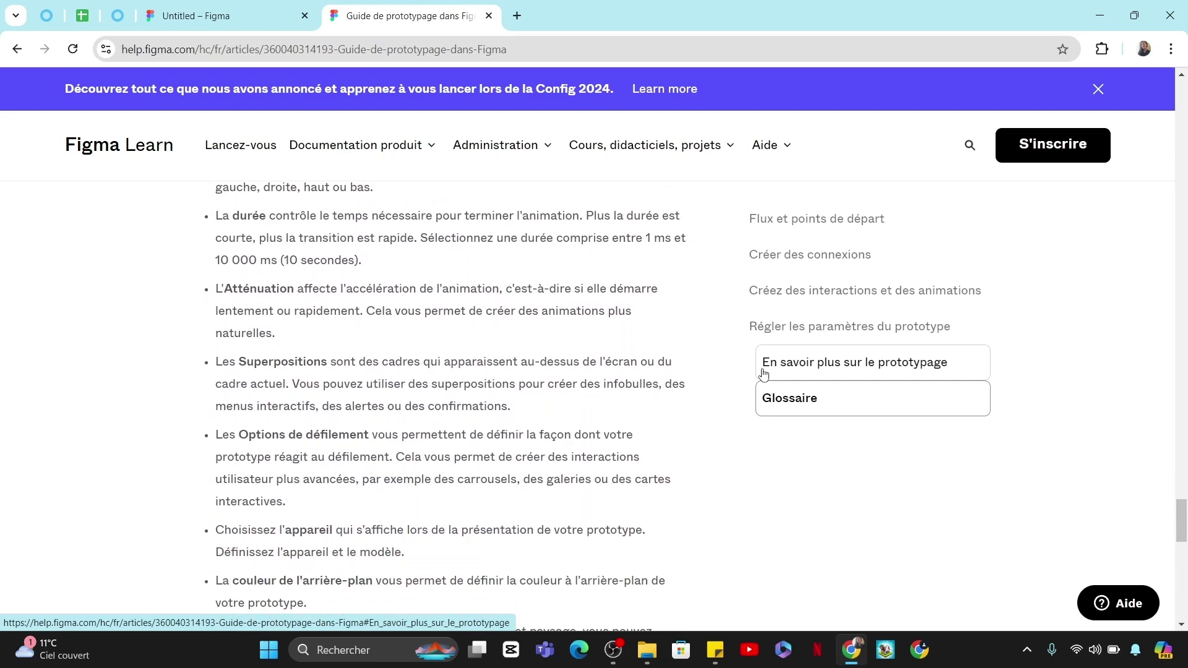
pyautogui.scroll(-2, 764, 374)
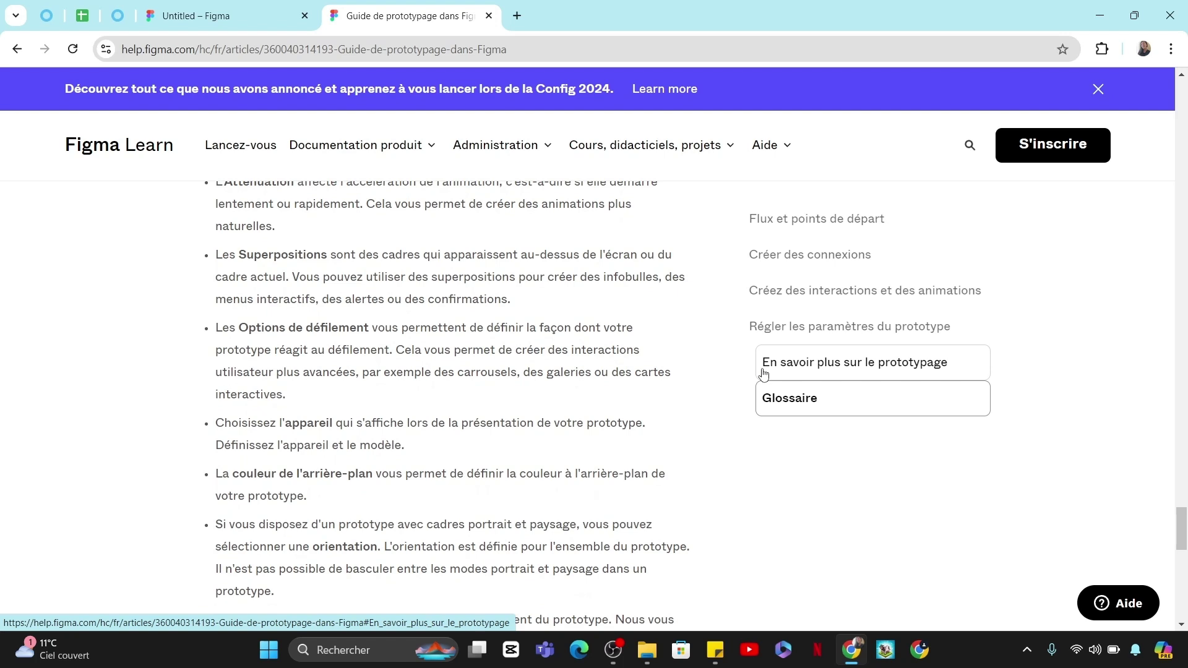
pyautogui.scroll(-3, 764, 373)
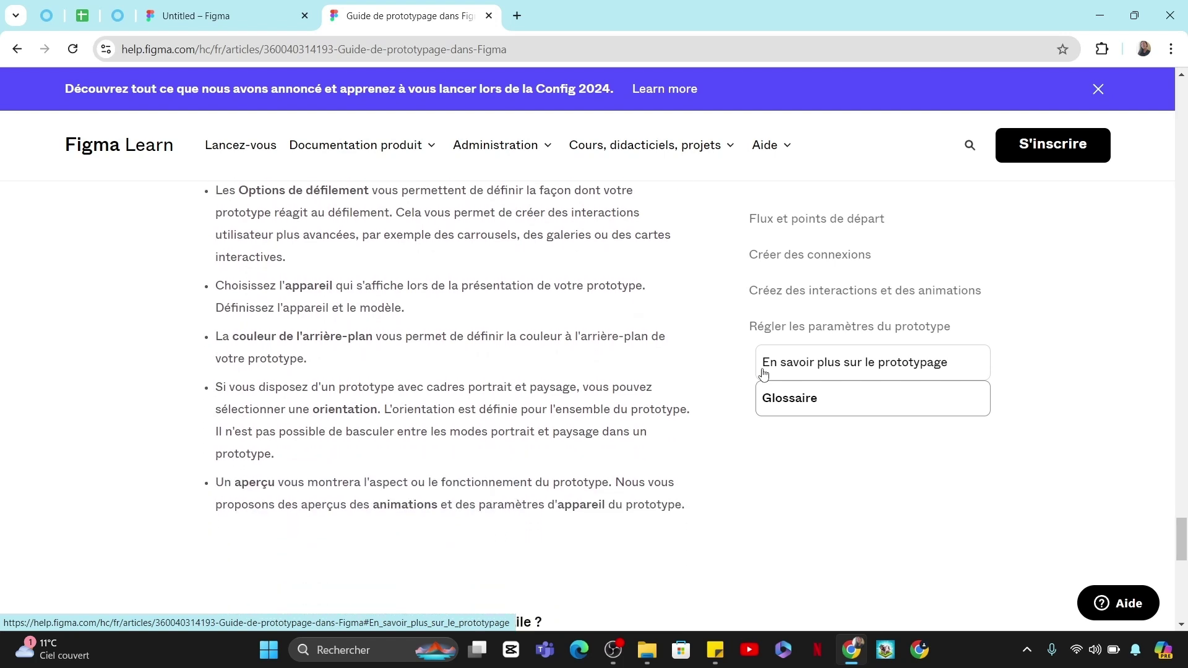
pyautogui.scroll(-1, 764, 373)
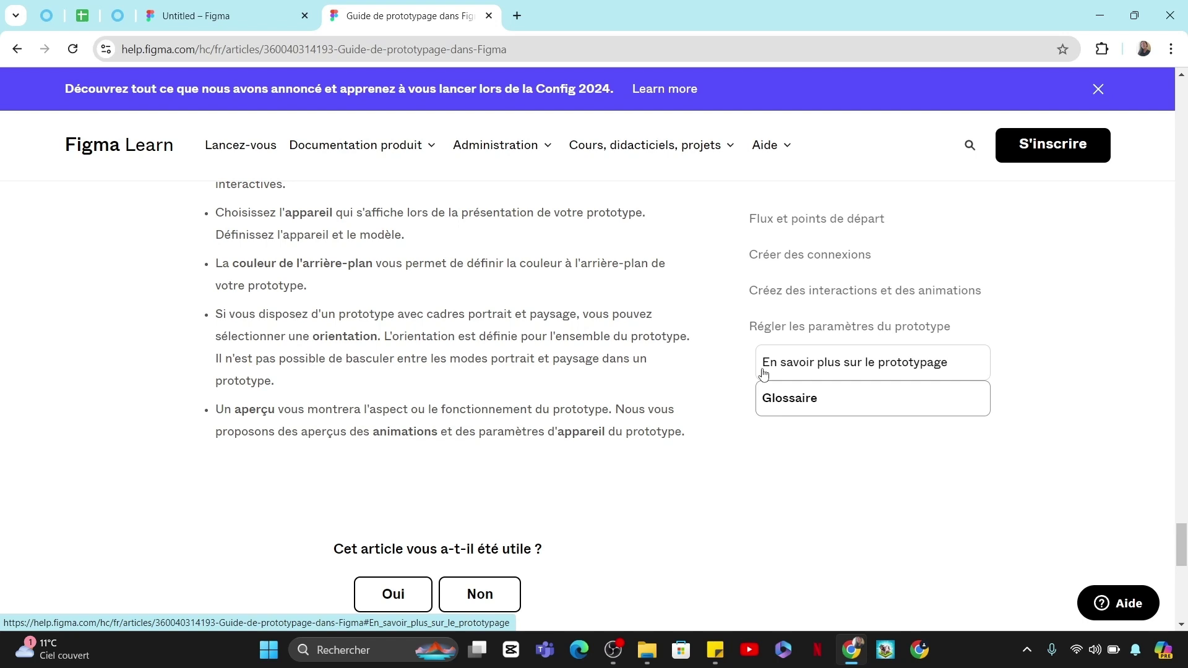
pyautogui.scroll(-1, 764, 373)
pyautogui.scroll(-2, 764, 373)
pyautogui.scroll(-1, 764, 373)
pyautogui.scroll(-1, 765, 373)
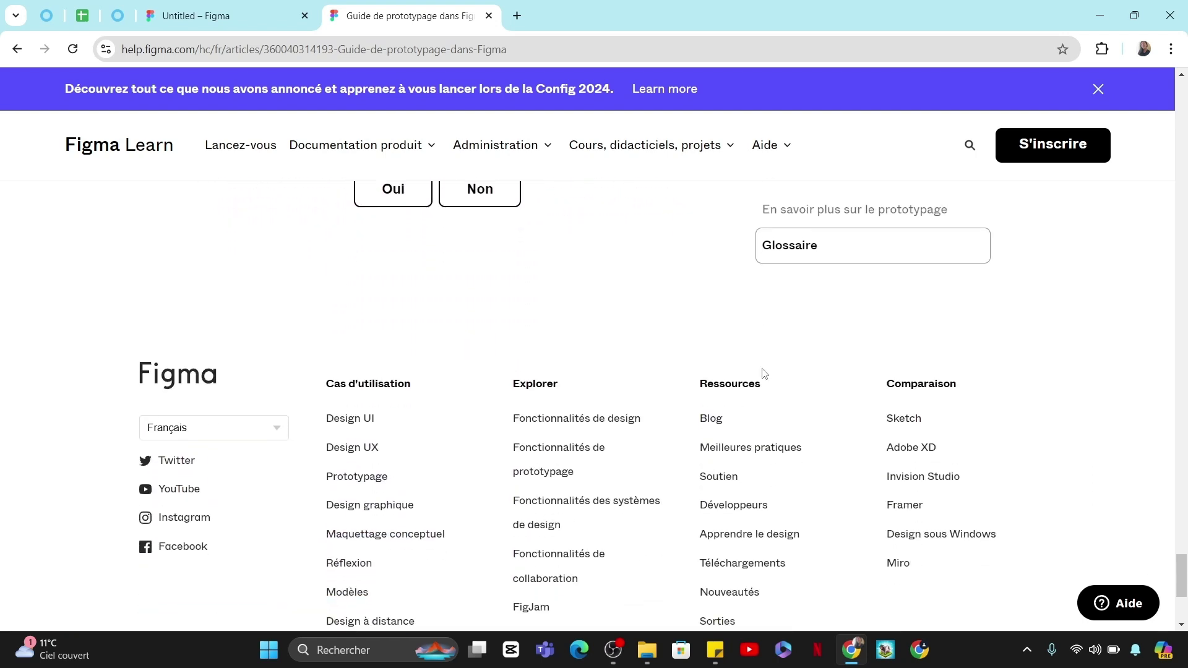
pyautogui.scroll(-2, 764, 374)
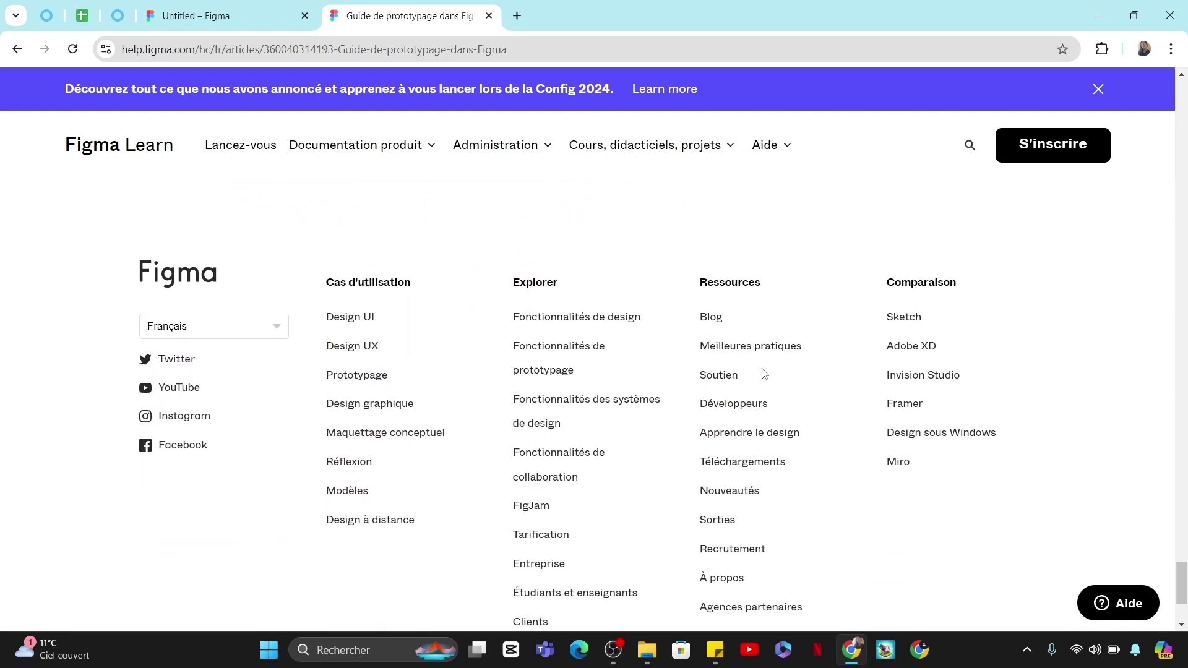